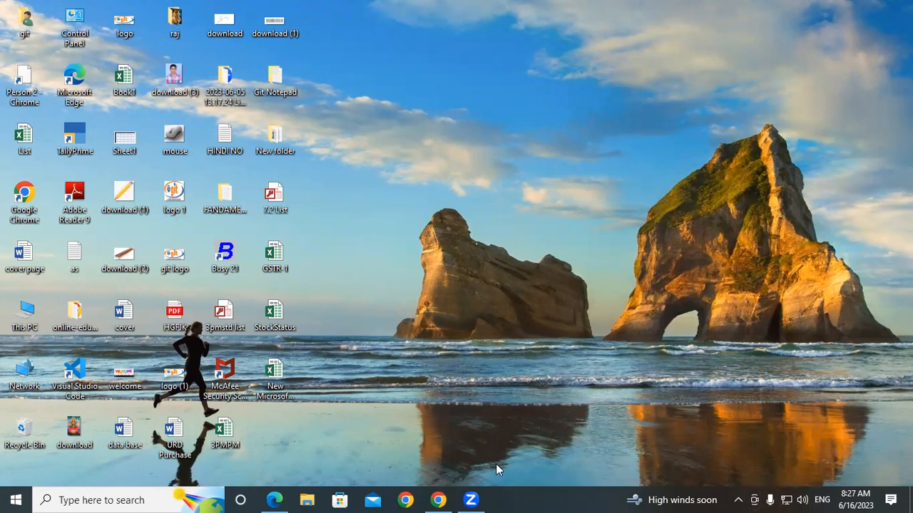
- Bring the Zoom launch page forward, then switch to the TallyPrime tutorial PDF
{"action": "left_click", "coordinate": [438, 500]}
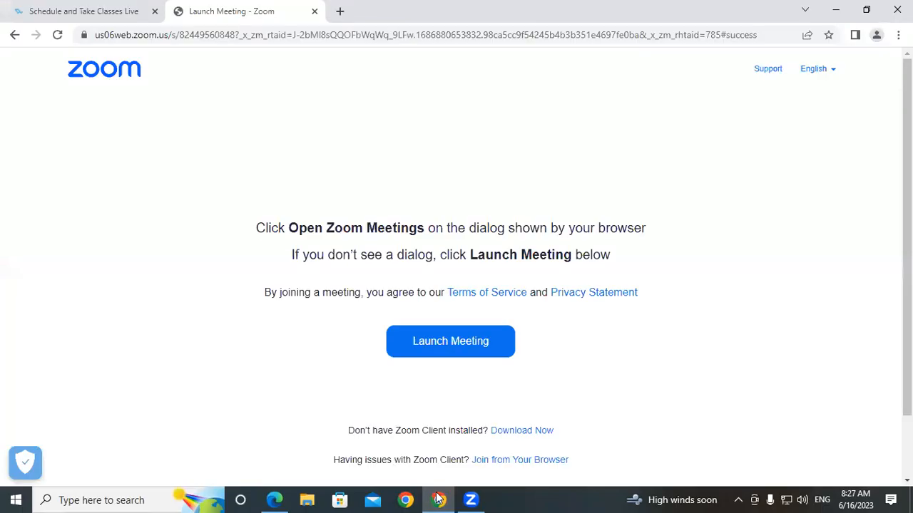
{"action": "left_click", "coordinate": [272, 500]}
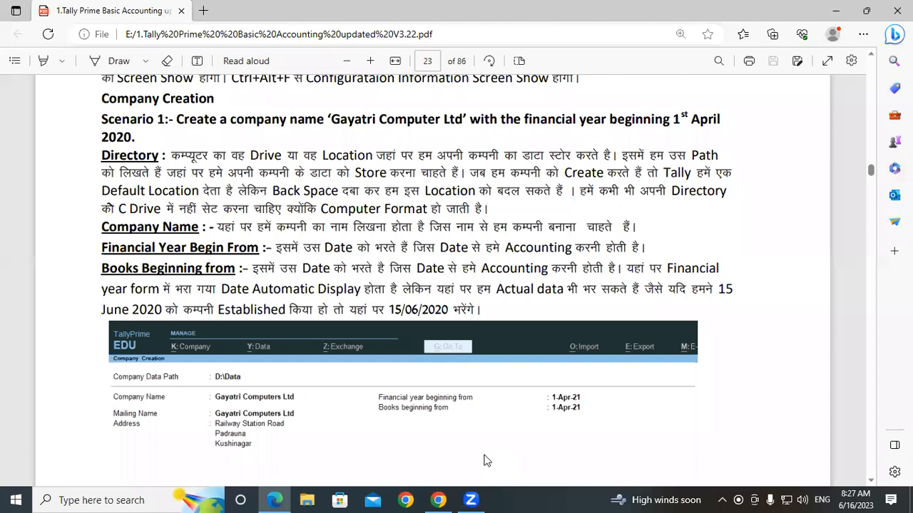
- Handwrite 'Party' beside Company Name with branches labelled su-L and su-D
{"action": "mouse_move", "coordinate": [635, 210]}
{"action": "left_mouse_down"}
{"action": "mouse_move", "coordinate": [642, 250]}
{"action": "mouse_move", "coordinate": [638, 203]}
{"action": "mouse_move", "coordinate": [630, 226]}
{"action": "mouse_move", "coordinate": [684, 198]}
{"action": "mouse_move", "coordinate": [688, 214]}
{"action": "mouse_move", "coordinate": [696, 194]}
{"action": "mouse_move", "coordinate": [711, 196]}
{"action": "mouse_move", "coordinate": [696, 256]}
{"action": "left_mouse_up"}
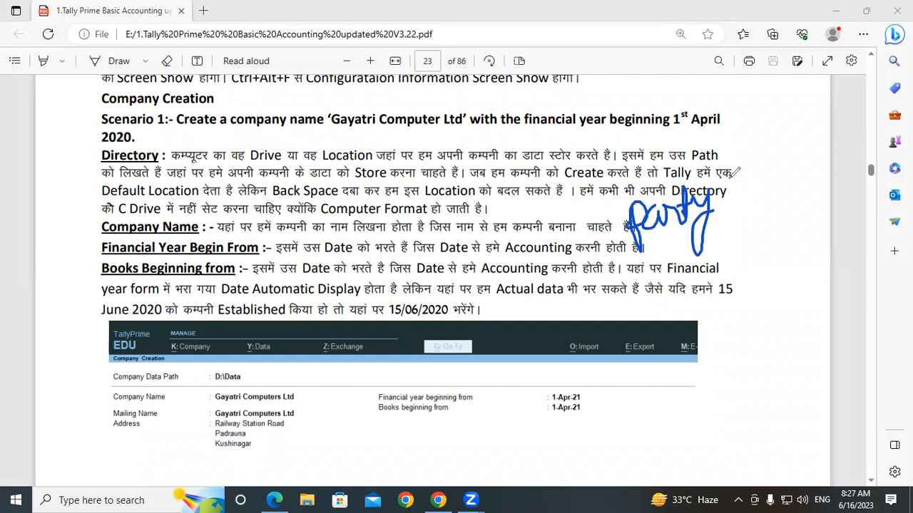
{"action": "mouse_move", "coordinate": [749, 156]}
{"action": "left_mouse_down"}
{"action": "mouse_move", "coordinate": [715, 214]}
{"action": "mouse_move", "coordinate": [787, 261]}
{"action": "left_mouse_up"}
{"action": "left_click_drag", "start_coordinate": [777, 120], "coordinate": [757, 150]}
{"action": "mouse_move", "coordinate": [779, 129]}
{"action": "left_mouse_down"}
{"action": "mouse_move", "coordinate": [791, 146]}
{"action": "mouse_move", "coordinate": [810, 127]}
{"action": "mouse_move", "coordinate": [855, 123]}
{"action": "left_mouse_up"}
{"action": "left_click_drag", "start_coordinate": [815, 227], "coordinate": [797, 258]}
{"action": "mouse_move", "coordinate": [820, 234]}
{"action": "left_mouse_down"}
{"action": "mouse_move", "coordinate": [821, 243]}
{"action": "mouse_move", "coordinate": [838, 229]}
{"action": "left_mouse_up"}
{"action": "mouse_move", "coordinate": [841, 230]}
{"action": "left_mouse_down"}
{"action": "mouse_move", "coordinate": [868, 225]}
{"action": "mouse_move", "coordinate": [884, 207]}
{"action": "mouse_move", "coordinate": [872, 221]}
{"action": "left_mouse_up"}
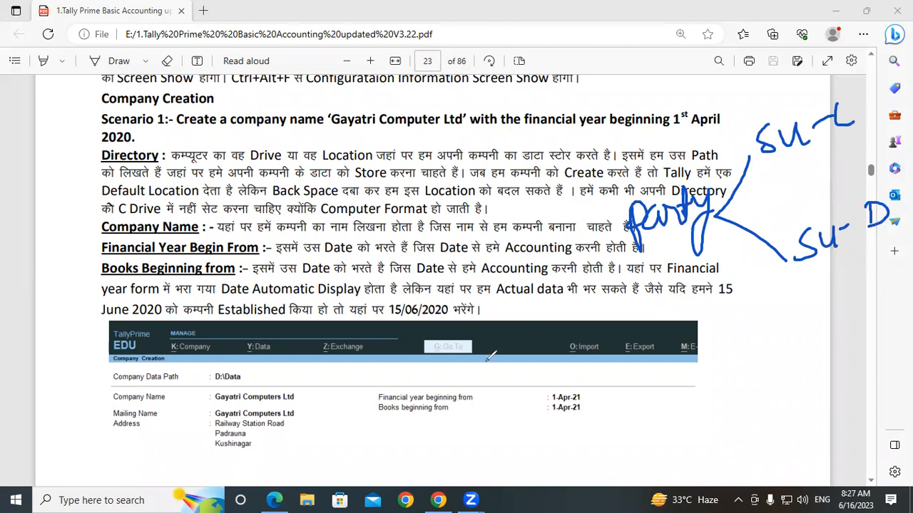
- Mark P and S on the Tally screenshot with arrows, S pointing to 1-Apr-21
{"action": "mouse_move", "coordinate": [438, 405]}
{"action": "left_mouse_down"}
{"action": "mouse_move", "coordinate": [460, 365]}
{"action": "mouse_move", "coordinate": [442, 388]}
{"action": "left_mouse_up"}
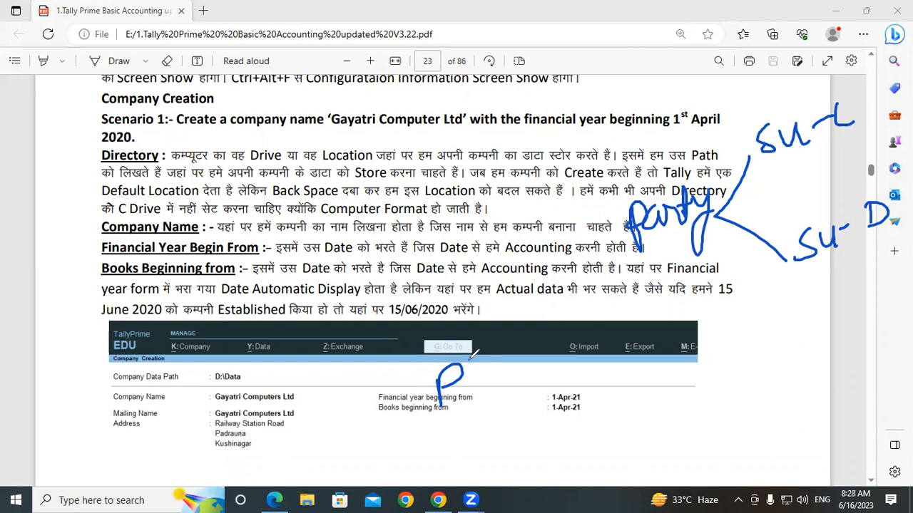
{"action": "mouse_move", "coordinate": [471, 385]}
{"action": "left_mouse_down"}
{"action": "mouse_move", "coordinate": [545, 349]}
{"action": "mouse_move", "coordinate": [532, 370]}
{"action": "left_mouse_up"}
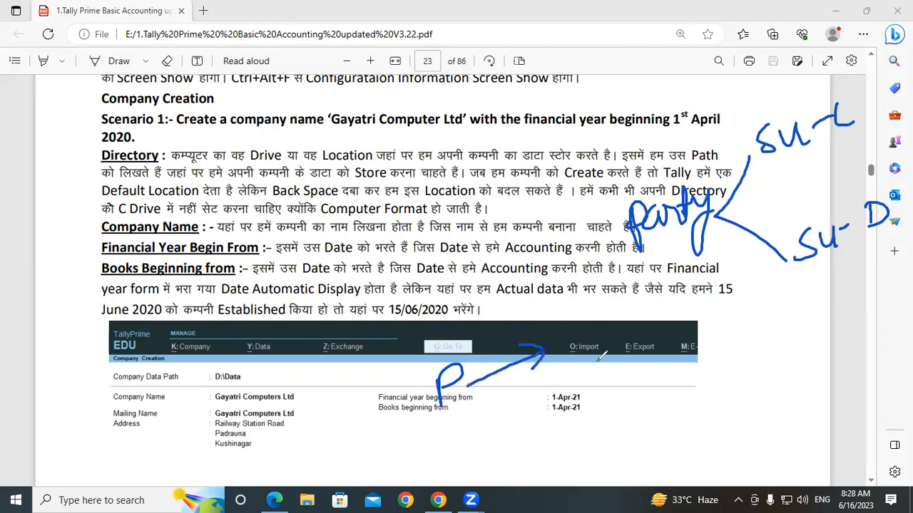
{"action": "mouse_move", "coordinate": [449, 428]}
{"action": "left_mouse_down"}
{"action": "mouse_move", "coordinate": [456, 454]}
{"action": "mouse_move", "coordinate": [443, 464]}
{"action": "left_mouse_up"}
{"action": "mouse_move", "coordinate": [471, 454]}
{"action": "left_mouse_down"}
{"action": "mouse_move", "coordinate": [574, 419]}
{"action": "mouse_move", "coordinate": [568, 431]}
{"action": "left_mouse_up"}
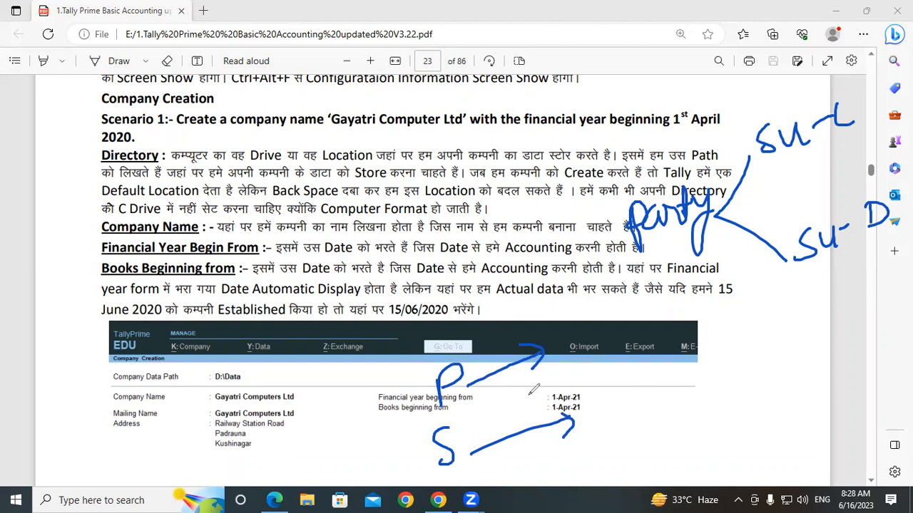
- Label the arrow tips 'Supplier (SC)' and 'Customer (SD)' in ink
{"action": "mouse_move", "coordinate": [572, 328]}
{"action": "left_mouse_down"}
{"action": "mouse_move", "coordinate": [567, 358]}
{"action": "mouse_move", "coordinate": [633, 311]}
{"action": "mouse_move", "coordinate": [641, 335]}
{"action": "left_mouse_up"}
{"action": "left_click_drag", "start_coordinate": [641, 298], "coordinate": [648, 314]}
{"action": "left_click_drag", "start_coordinate": [666, 279], "coordinate": [672, 325]}
{"action": "mouse_move", "coordinate": [683, 299]}
{"action": "left_mouse_down"}
{"action": "mouse_move", "coordinate": [694, 308]}
{"action": "mouse_move", "coordinate": [713, 292]}
{"action": "mouse_move", "coordinate": [726, 305]}
{"action": "mouse_move", "coordinate": [748, 286]}
{"action": "left_mouse_up"}
{"action": "mouse_move", "coordinate": [607, 388]}
{"action": "left_mouse_down"}
{"action": "mouse_move", "coordinate": [606, 419]}
{"action": "mouse_move", "coordinate": [699, 356]}
{"action": "mouse_move", "coordinate": [735, 356]}
{"action": "mouse_move", "coordinate": [804, 309]}
{"action": "left_mouse_up"}
{"action": "mouse_move", "coordinate": [844, 285]}
{"action": "left_mouse_down"}
{"action": "mouse_move", "coordinate": [850, 361]}
{"action": "mouse_move", "coordinate": [854, 319]}
{"action": "left_mouse_up"}
{"action": "left_click_drag", "start_coordinate": [873, 281], "coordinate": [877, 320]}
{"action": "left_click_drag", "start_coordinate": [866, 300], "coordinate": [889, 293]}
{"action": "mouse_move", "coordinate": [887, 258]}
{"action": "left_mouse_down"}
{"action": "mouse_move", "coordinate": [909, 299]}
{"action": "mouse_move", "coordinate": [863, 321]}
{"action": "left_mouse_up"}
{"action": "left_click_drag", "start_coordinate": [747, 255], "coordinate": [762, 313]}
{"action": "mouse_move", "coordinate": [774, 279]}
{"action": "left_mouse_down"}
{"action": "mouse_move", "coordinate": [762, 300]}
{"action": "mouse_move", "coordinate": [793, 295]}
{"action": "left_mouse_up"}
{"action": "left_click_drag", "start_coordinate": [772, 262], "coordinate": [806, 311]}
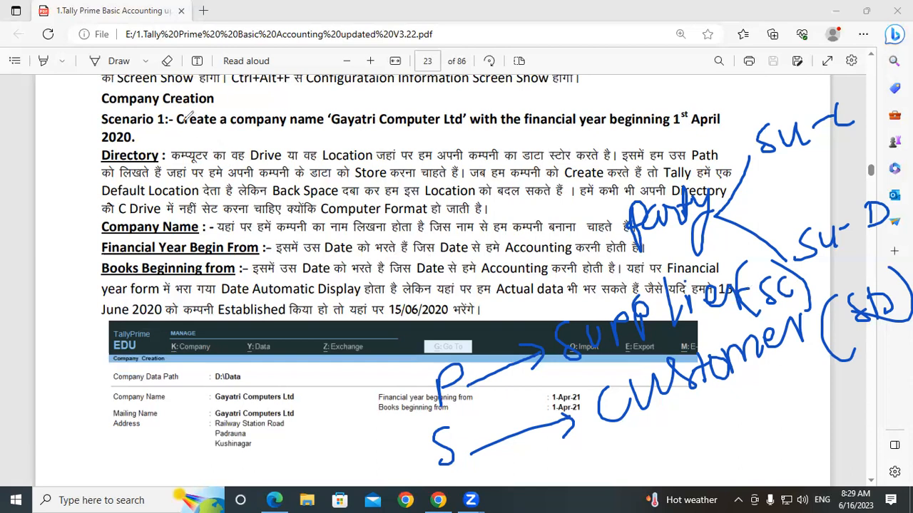
- Underline the Directory explanation and handwrite 'Lenovo' and 'Key' notes along the top
{"action": "mouse_move", "coordinate": [132, 137]}
{"action": "left_mouse_down"}
{"action": "mouse_move", "coordinate": [116, 168]}
{"action": "mouse_move", "coordinate": [164, 153]}
{"action": "mouse_move", "coordinate": [172, 176]}
{"action": "mouse_move", "coordinate": [221, 133]}
{"action": "mouse_move", "coordinate": [237, 139]}
{"action": "mouse_move", "coordinate": [268, 130]}
{"action": "mouse_move", "coordinate": [266, 171]}
{"action": "mouse_move", "coordinate": [279, 135]}
{"action": "left_mouse_up"}
{"action": "left_click_drag", "start_coordinate": [151, 217], "coordinate": [346, 162]}
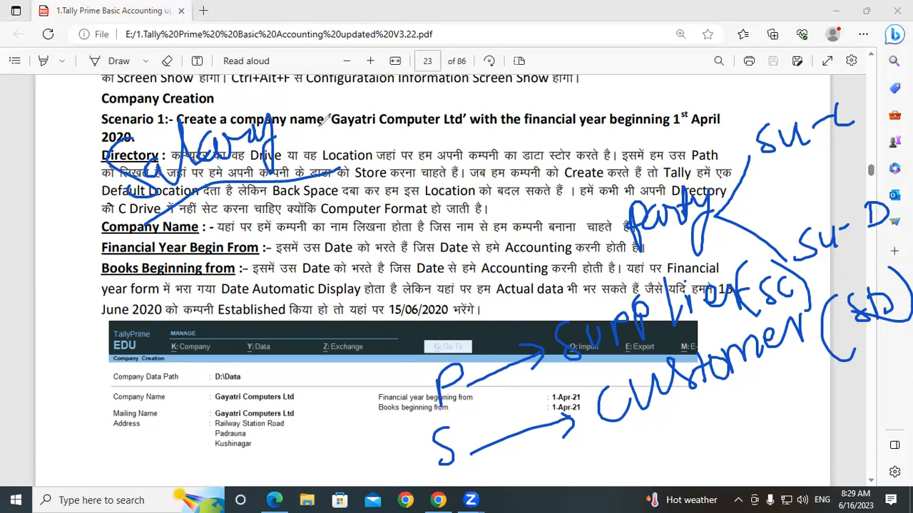
{"action": "mouse_move", "coordinate": [261, 13]}
{"action": "left_mouse_down"}
{"action": "mouse_move", "coordinate": [275, 37]}
{"action": "mouse_move", "coordinate": [362, 9]}
{"action": "mouse_move", "coordinate": [399, 25]}
{"action": "mouse_move", "coordinate": [438, 14]}
{"action": "mouse_move", "coordinate": [450, 26]}
{"action": "left_mouse_up"}
{"action": "left_click_drag", "start_coordinate": [512, 20], "coordinate": [692, 14]}
{"action": "mouse_move", "coordinate": [765, 1]}
{"action": "left_mouse_down"}
{"action": "mouse_move", "coordinate": [790, 29]}
{"action": "mouse_move", "coordinate": [822, 22]}
{"action": "mouse_move", "coordinate": [831, 34]}
{"action": "left_mouse_up"}
{"action": "mouse_move", "coordinate": [282, 59]}
{"action": "left_mouse_down"}
{"action": "mouse_move", "coordinate": [804, 45]}
{"action": "mouse_move", "coordinate": [809, 8]}
{"action": "mouse_move", "coordinate": [756, 43]}
{"action": "mouse_move", "coordinate": [849, 13]}
{"action": "left_mouse_up"}
- Add 'Ulg' and 'Cat' notes, cross out 'Lenovo', then erase all the ink
{"action": "mouse_move", "coordinate": [559, 45]}
{"action": "left_mouse_down"}
{"action": "mouse_move", "coordinate": [576, 45]}
{"action": "mouse_move", "coordinate": [591, 81]}
{"action": "left_mouse_up"}
{"action": "left_click_drag", "start_coordinate": [622, 52], "coordinate": [603, 94]}
{"action": "mouse_move", "coordinate": [691, 70]}
{"action": "left_mouse_down"}
{"action": "mouse_move", "coordinate": [706, 84]}
{"action": "mouse_move", "coordinate": [736, 54]}
{"action": "left_mouse_up"}
{"action": "mouse_move", "coordinate": [457, 107]}
{"action": "left_mouse_down"}
{"action": "mouse_move", "coordinate": [478, 134]}
{"action": "mouse_move", "coordinate": [496, 123]}
{"action": "left_mouse_up"}
{"action": "mouse_move", "coordinate": [515, 70]}
{"action": "left_mouse_down"}
{"action": "mouse_move", "coordinate": [508, 134]}
{"action": "mouse_move", "coordinate": [571, 111]}
{"action": "mouse_move", "coordinate": [615, 109]}
{"action": "left_mouse_up"}
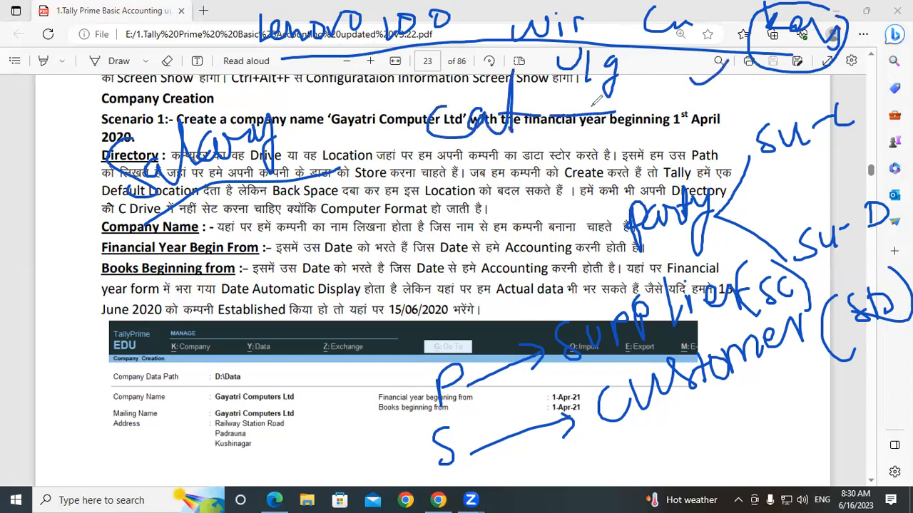
{"action": "left_click_drag", "start_coordinate": [283, 56], "coordinate": [349, 12]}
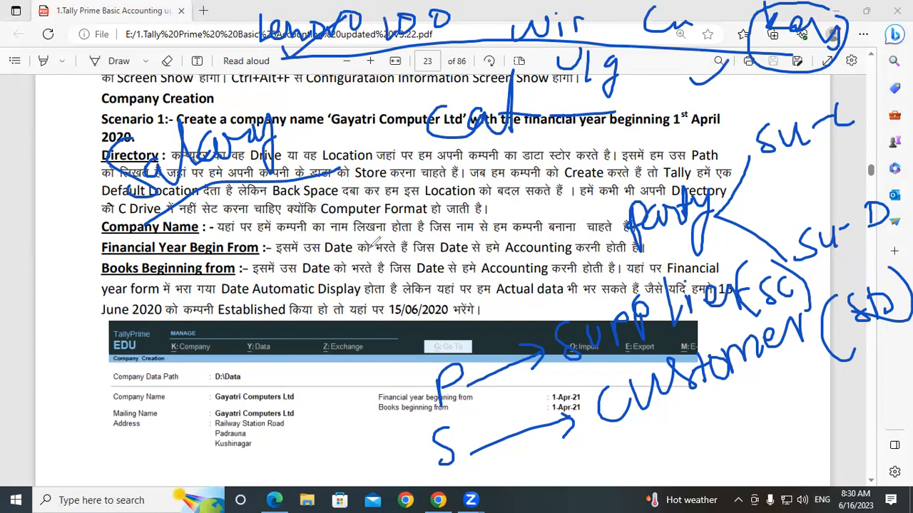
{"action": "left_click", "coordinate": [369, 248]}
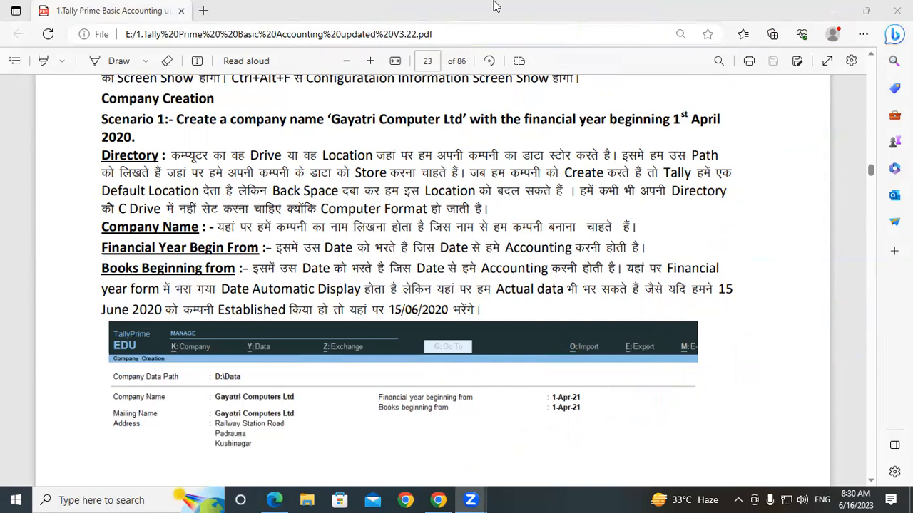
- Handwrite an underlined 'F.Y' and '1 Apr - 31mar' beside the Financial Year paragraph
{"action": "left_click_drag", "start_coordinate": [680, 194], "coordinate": [684, 238]}
{"action": "left_click_drag", "start_coordinate": [677, 198], "coordinate": [714, 178]}
{"action": "left_click_drag", "start_coordinate": [672, 238], "coordinate": [713, 219]}
{"action": "left_click_drag", "start_coordinate": [711, 214], "coordinate": [714, 216]}
{"action": "mouse_move", "coordinate": [737, 178]}
{"action": "left_mouse_down"}
{"action": "mouse_move", "coordinate": [752, 171]}
{"action": "mouse_move", "coordinate": [754, 237]}
{"action": "left_mouse_up"}
{"action": "left_click_drag", "start_coordinate": [640, 285], "coordinate": [852, 238]}
{"action": "mouse_move", "coordinate": [653, 301]}
{"action": "left_mouse_down"}
{"action": "mouse_move", "coordinate": [653, 340]}
{"action": "mouse_move", "coordinate": [690, 335]}
{"action": "mouse_move", "coordinate": [695, 317]}
{"action": "mouse_move", "coordinate": [708, 345]}
{"action": "left_mouse_up"}
{"action": "mouse_move", "coordinate": [711, 315]}
{"action": "left_mouse_down"}
{"action": "mouse_move", "coordinate": [732, 298]}
{"action": "mouse_move", "coordinate": [801, 288]}
{"action": "mouse_move", "coordinate": [788, 302]}
{"action": "left_mouse_up"}
{"action": "mouse_move", "coordinate": [814, 271]}
{"action": "left_mouse_down"}
{"action": "mouse_move", "coordinate": [813, 300]}
{"action": "mouse_move", "coordinate": [852, 278]}
{"action": "mouse_move", "coordinate": [882, 278]}
{"action": "mouse_move", "coordinate": [895, 246]}
{"action": "left_mouse_up"}
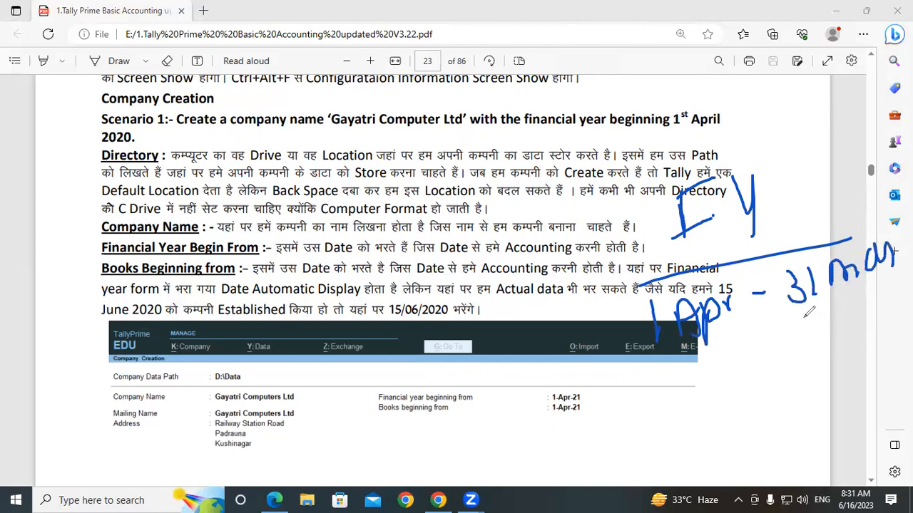
{"action": "left_click_drag", "start_coordinate": [688, 361], "coordinate": [908, 303]}
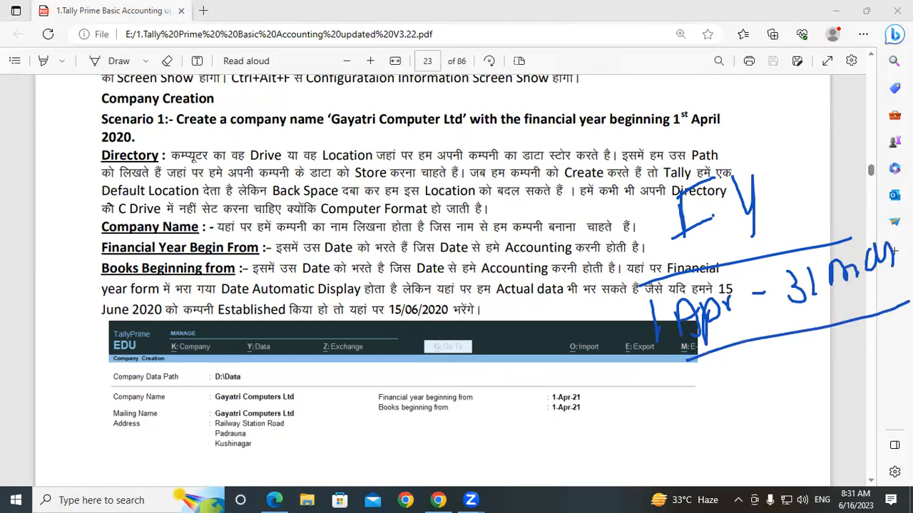
- Erase all the PDF ink, then minimize the Edge PDF and Chrome Zoom windows
{"action": "left_click", "coordinate": [727, 6]}
{"action": "left_click", "coordinate": [471, 500]}
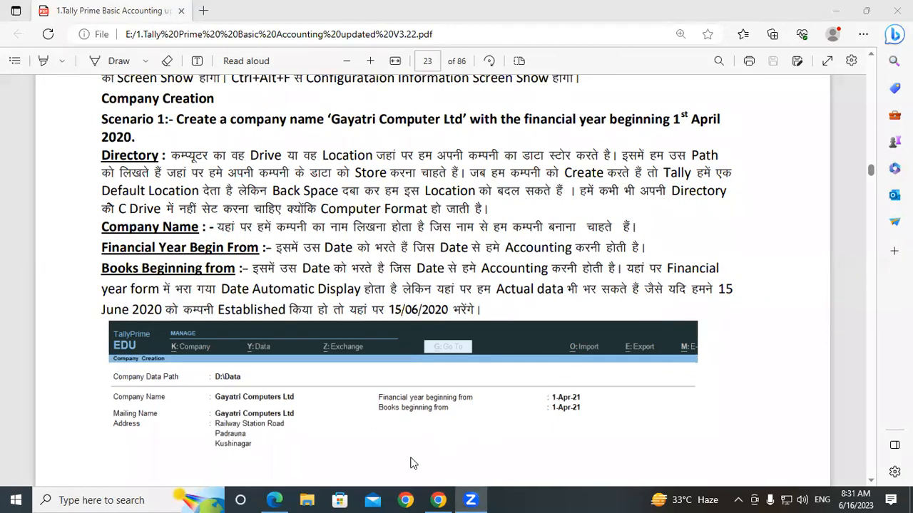
{"action": "left_click", "coordinate": [839, 10]}
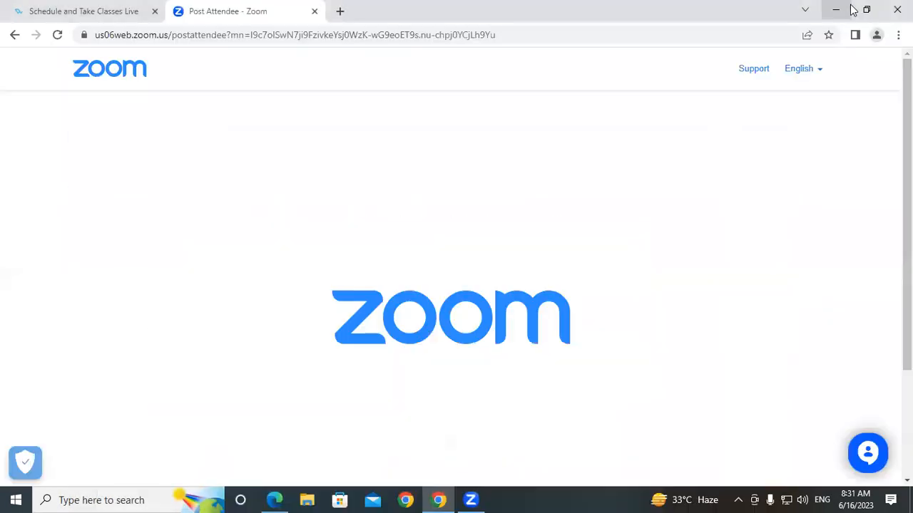
{"action": "left_click", "coordinate": [839, 10]}
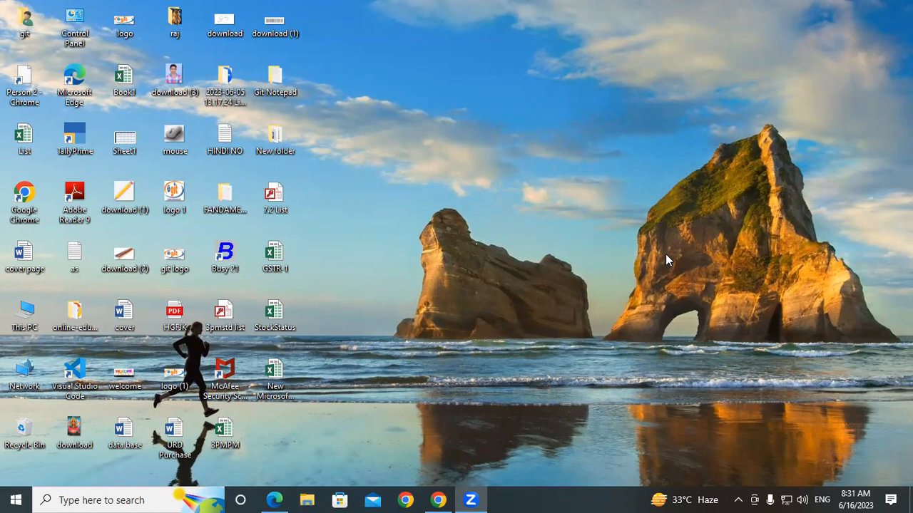
- Open This PC's properties to view the Windows 10 Pro 22H2 specs, and start Magnifier
{"action": "right_click", "coordinate": [25, 308]}
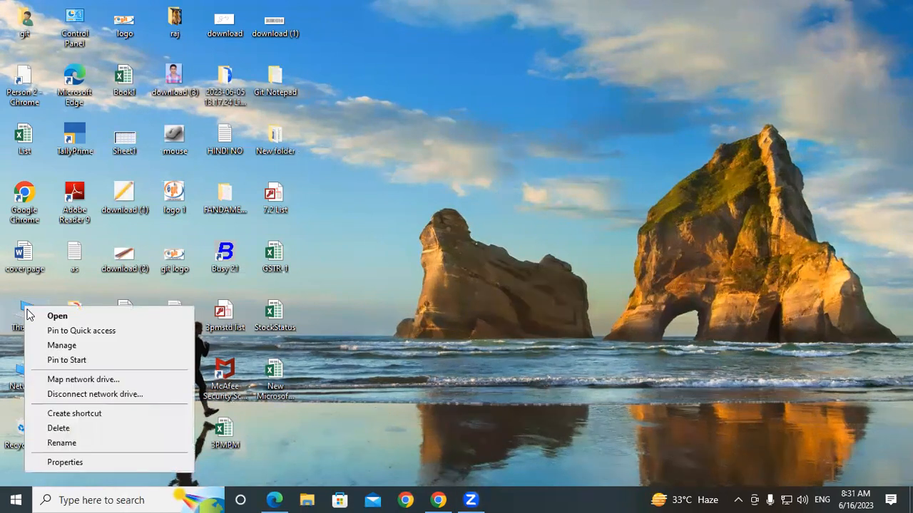
{"action": "left_click", "coordinate": [54, 460]}
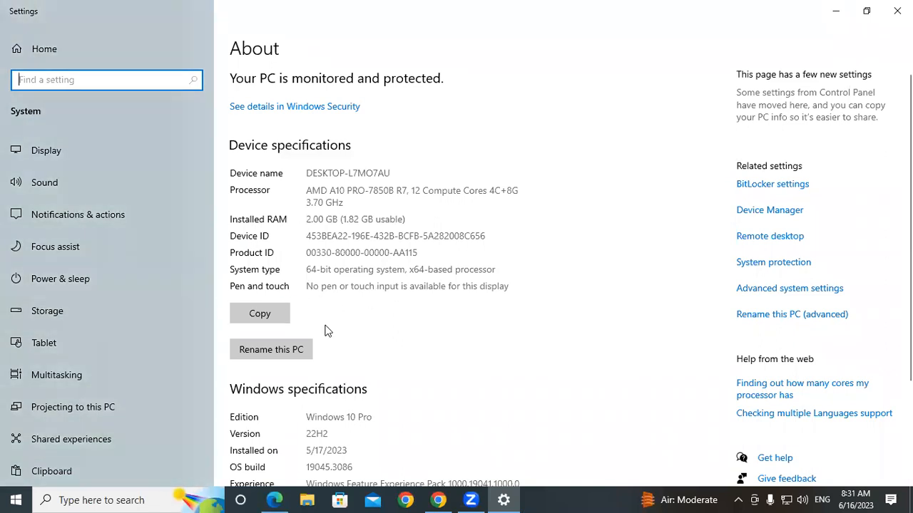
{"action": "key", "text": "super+plus"}
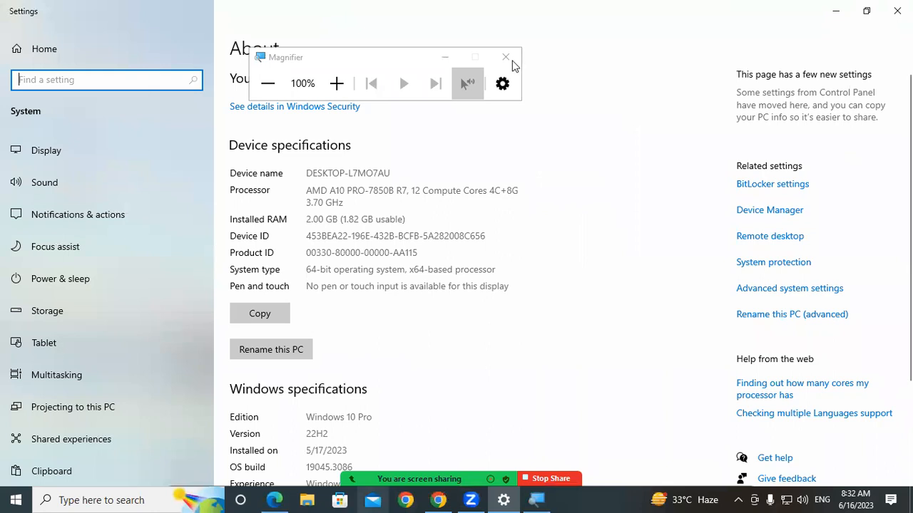
- Minimize Settings and launch TallyPrime from its desktop icon
{"action": "left_click", "coordinate": [833, 15]}
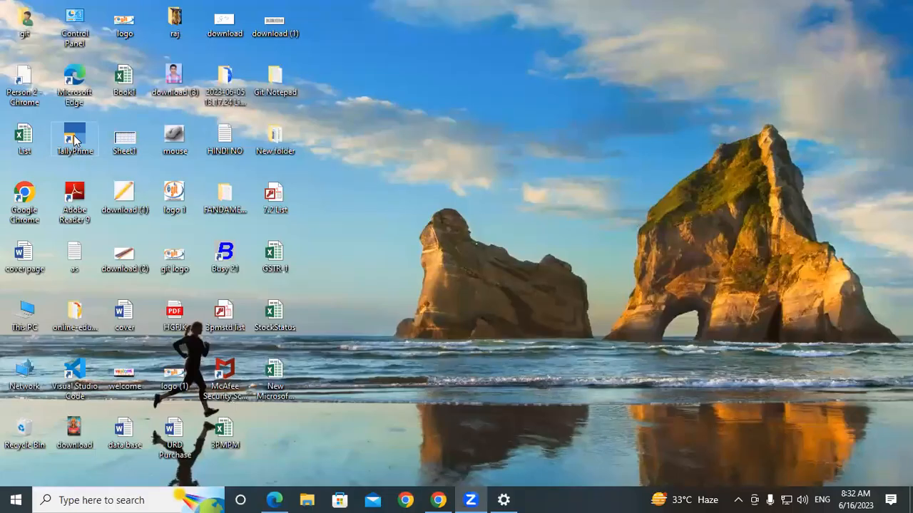
{"action": "double_click", "coordinate": [75, 140]}
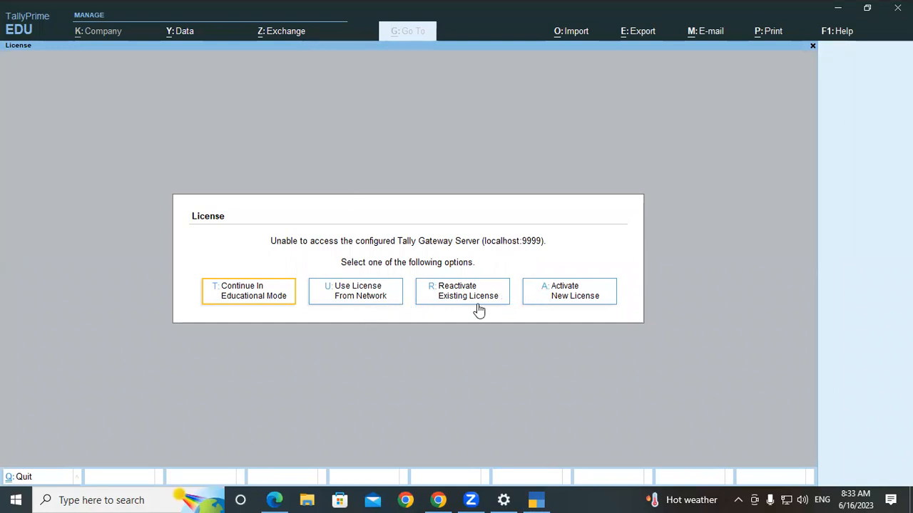
- Continue in Educational Mode to reach the list of companies under D:\TallyPrime
{"action": "left_click", "coordinate": [242, 300]}
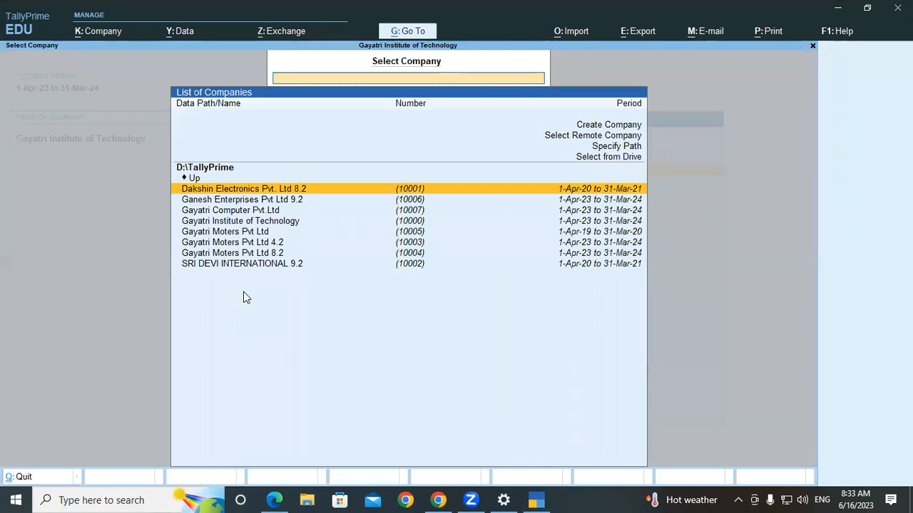
- Select Create Company in the List of Companies to open a blank Company Creation form
{"action": "key", "text": "Up"}
{"action": "key", "text": "Up"}
{"action": "key", "text": "Up"}
{"action": "key", "text": "Up"}
{"action": "key", "text": "Up"}
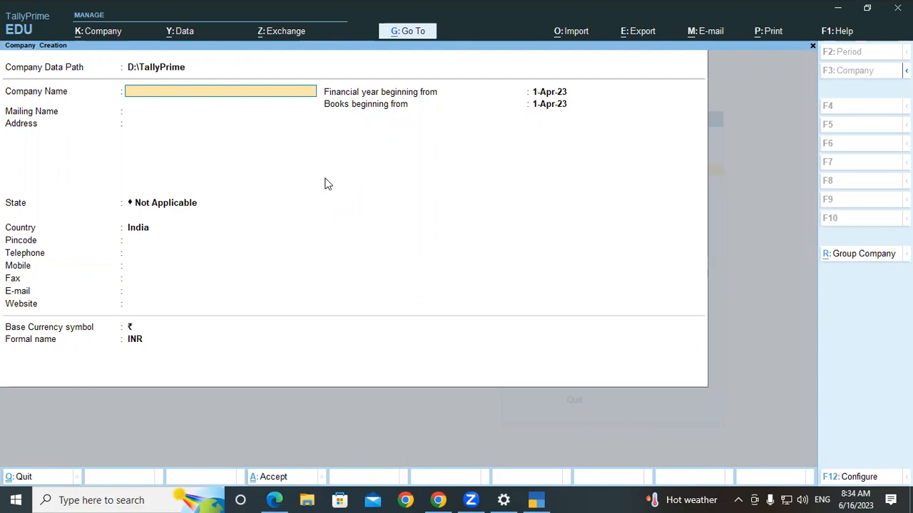
{"action": "left_click", "coordinate": [839, 11]}
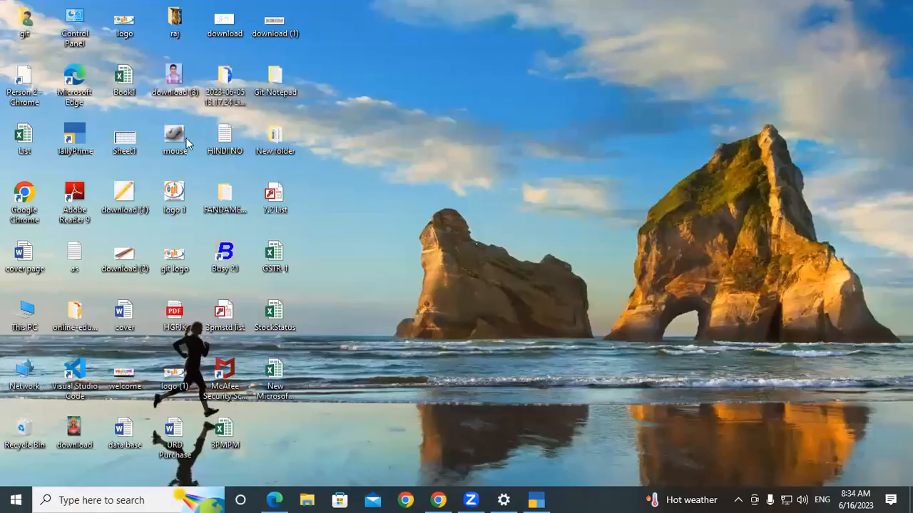
{"action": "double_click", "coordinate": [28, 317]}
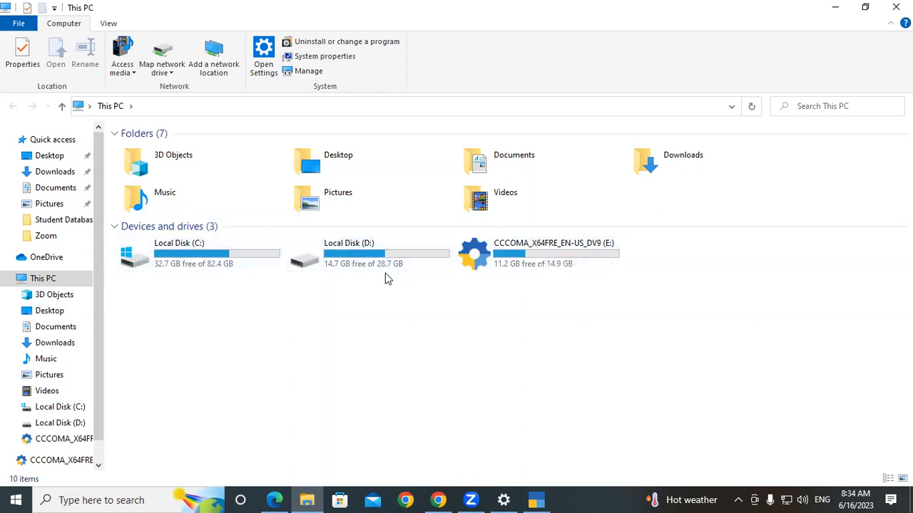
{"action": "left_click", "coordinate": [896, 7]}
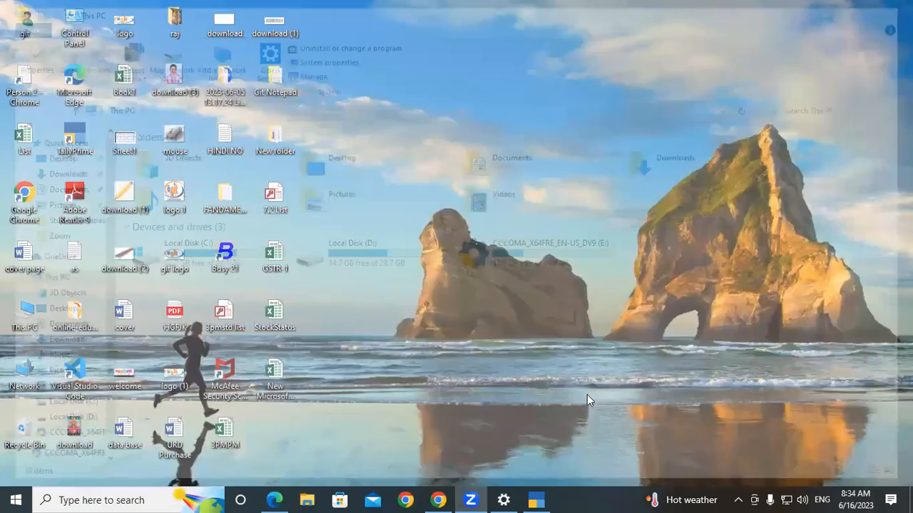
{"action": "left_click", "coordinate": [535, 499]}
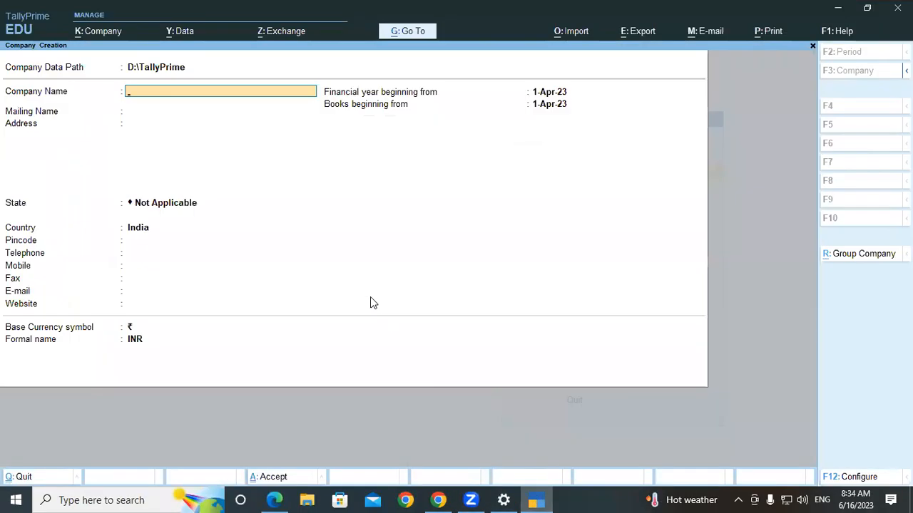
- Change the company data path to D:/TALLY8.2AM, agreeing to create the new folder
{"action": "key", "text": "BackSpace"}
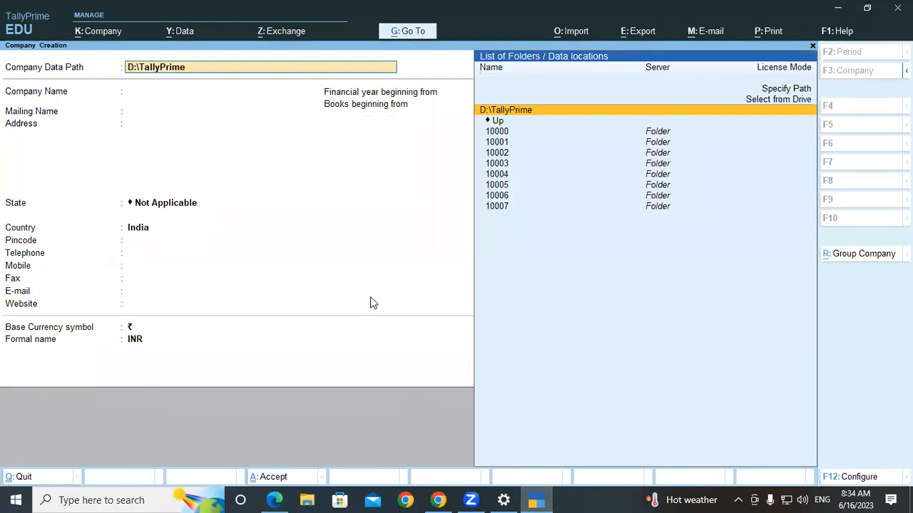
{"action": "type", "text": "D"}
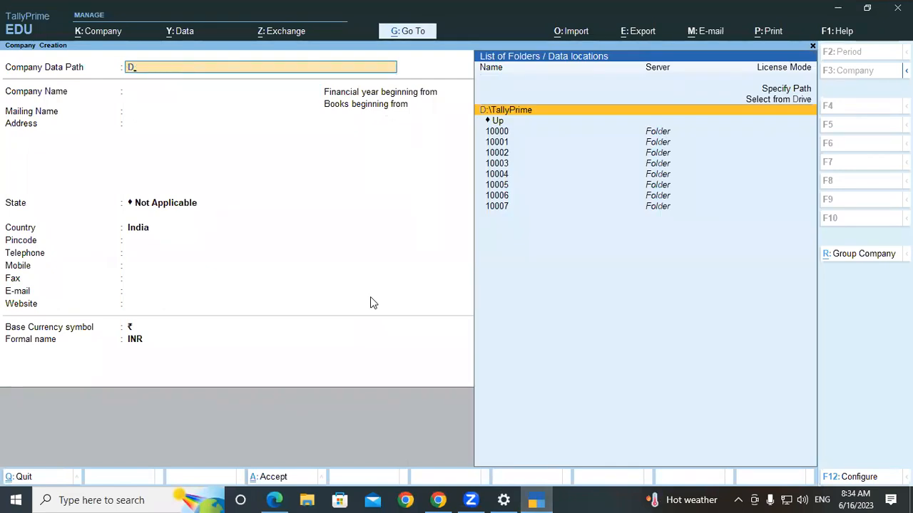
{"action": "type", "text": ":"}
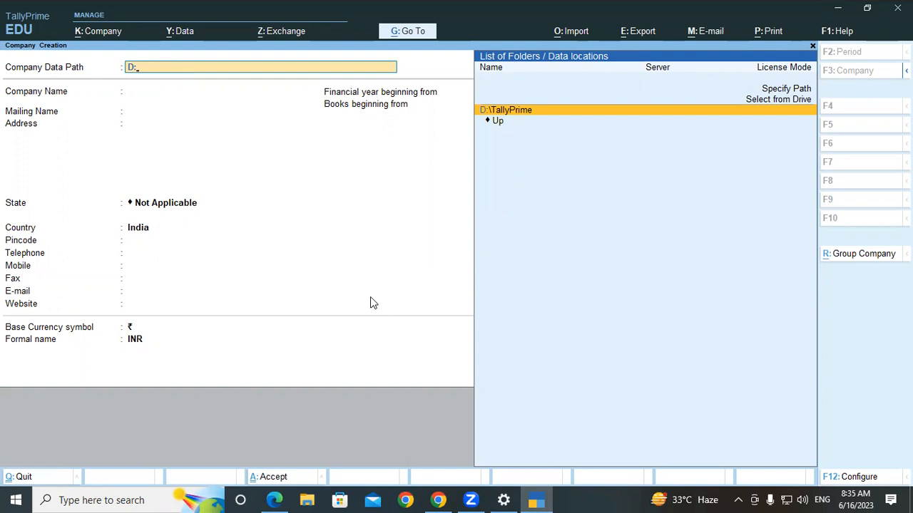
{"action": "type", "text": "/"}
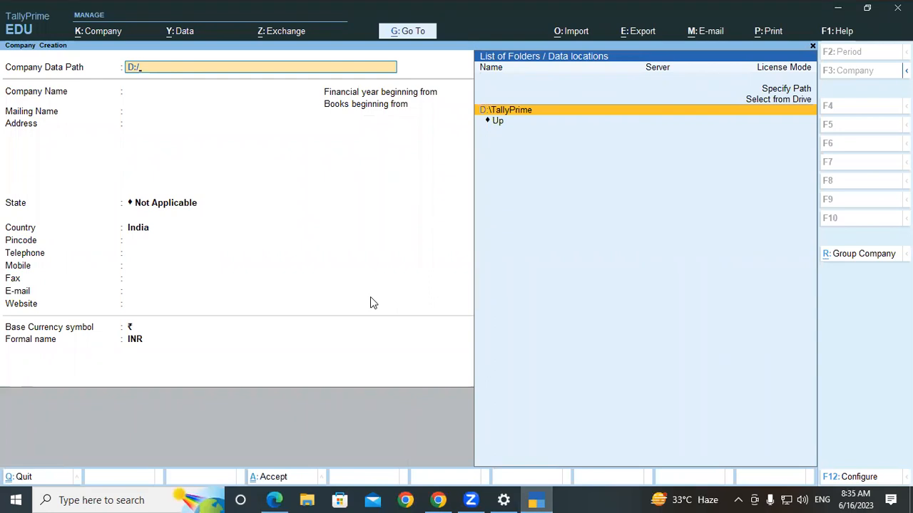
{"action": "type", "text": "8.2"}
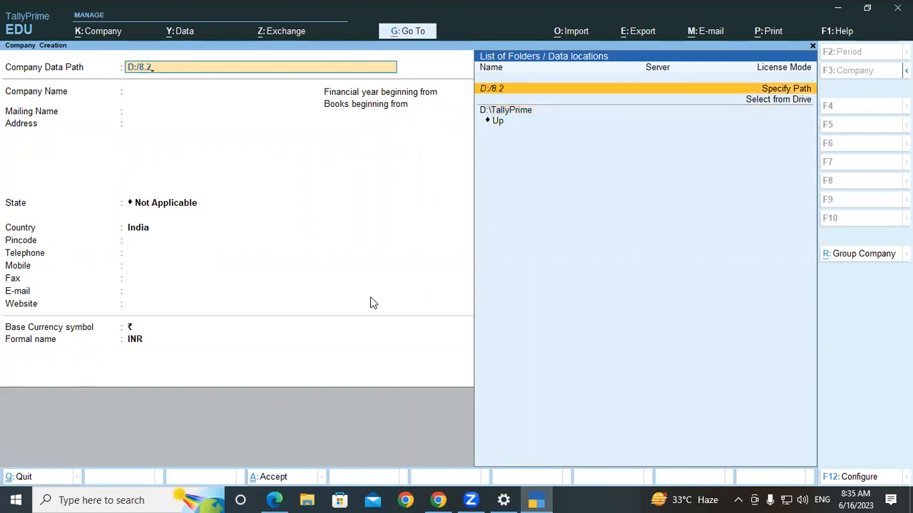
{"action": "type", "text": "AMTALLY"}
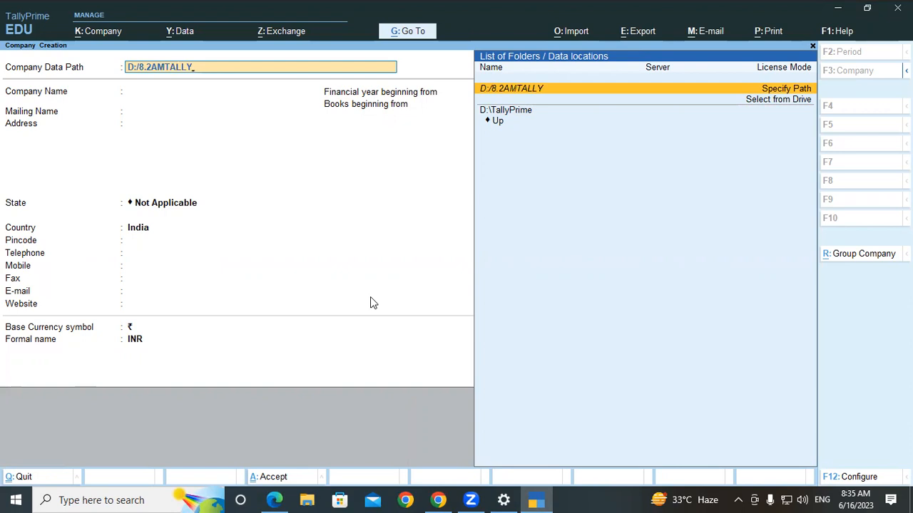
{"action": "key", "text": "BackSpace"}
{"action": "key", "text": "BackSpace"}
{"action": "key", "text": "BackSpace"}
{"action": "key", "text": "BackSpace"}
{"action": "key", "text": "BackSpace"}
{"action": "key", "text": "BackSpace"}
{"action": "key", "text": "BackSpace"}
{"action": "key", "text": "BackSpace"}
{"action": "key", "text": "BackSpace"}
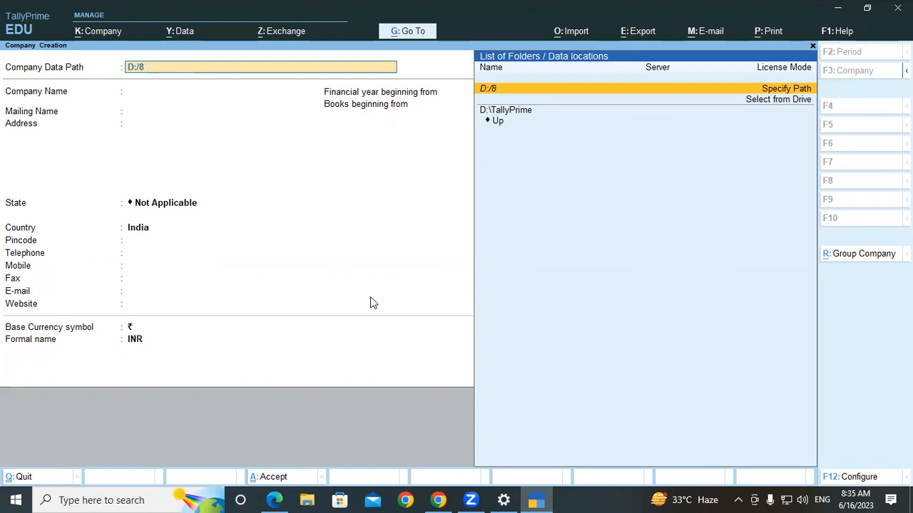
{"action": "key", "text": "BackSpace"}
{"action": "type", "text": "TALLY8.2AM"}
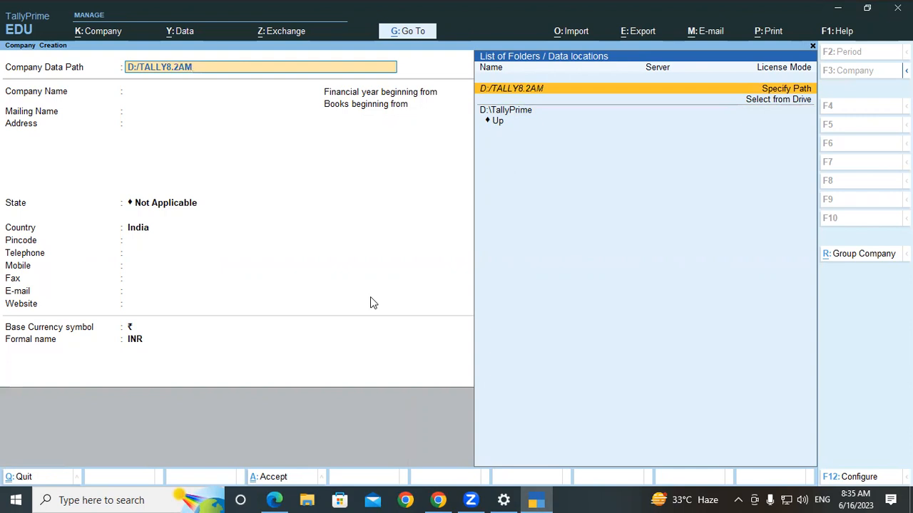
{"action": "key", "text": "Return"}
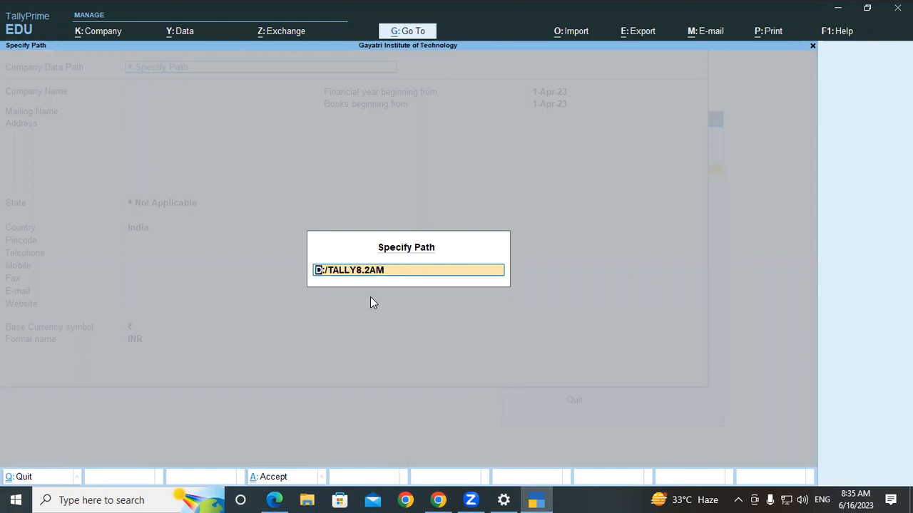
{"action": "key", "text": "Return"}
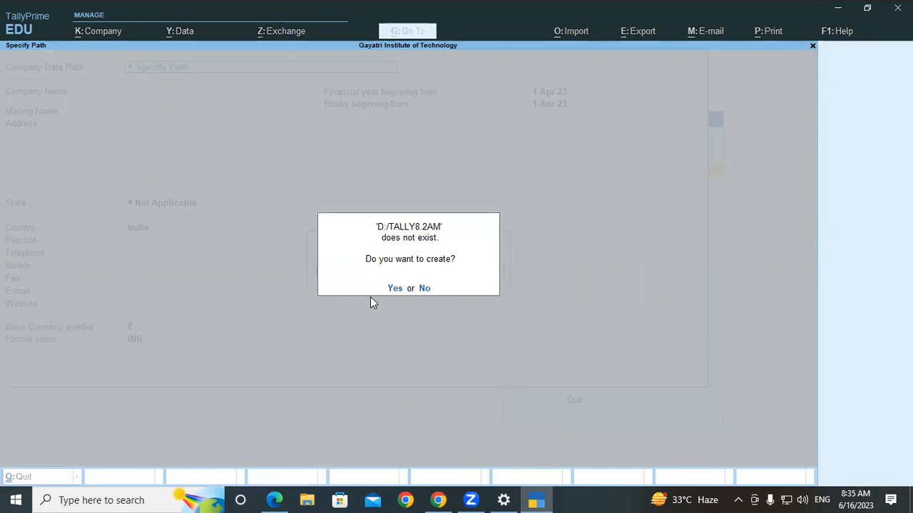
{"action": "key", "text": "y"}
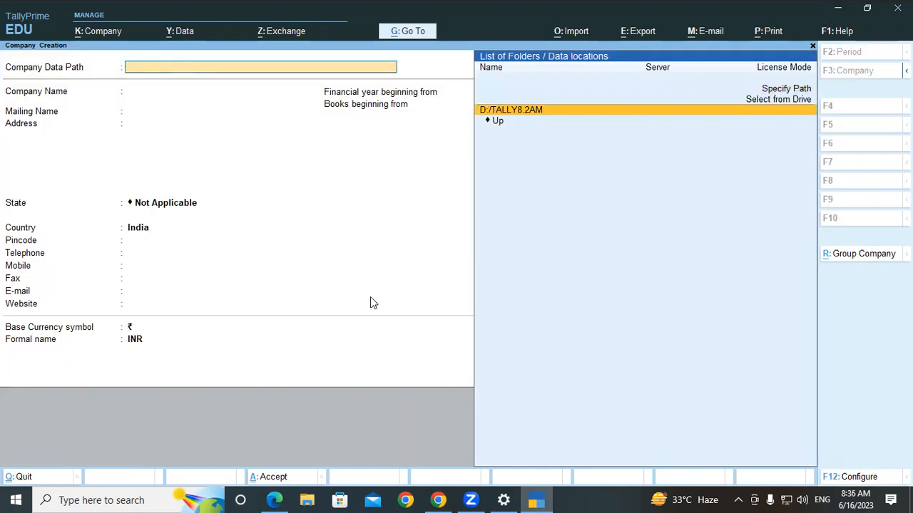
{"action": "key", "text": "Return"}
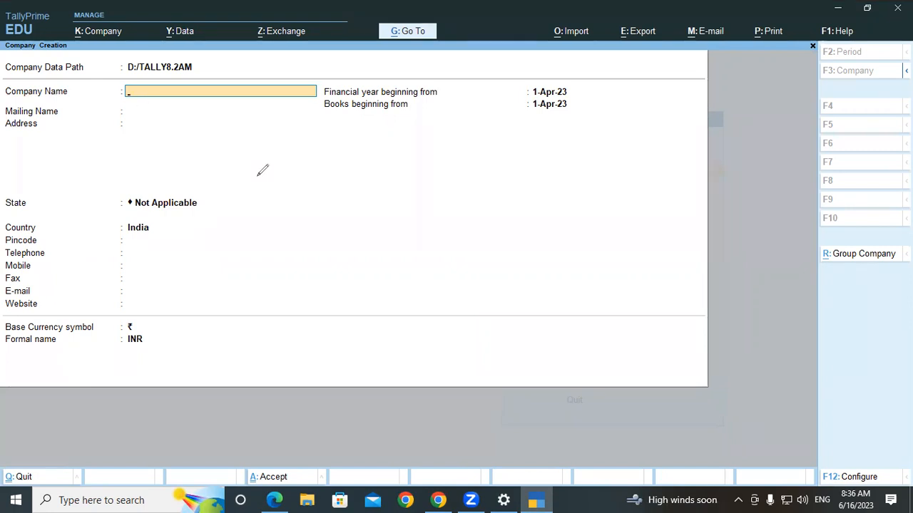
- Handwrite the example path D:/Tally8 on screen and underline it
{"action": "mouse_move", "coordinate": [286, 195]}
{"action": "left_mouse_down"}
{"action": "mouse_move", "coordinate": [285, 218]}
{"action": "mouse_move", "coordinate": [316, 194]}
{"action": "mouse_move", "coordinate": [290, 220]}
{"action": "left_mouse_up"}
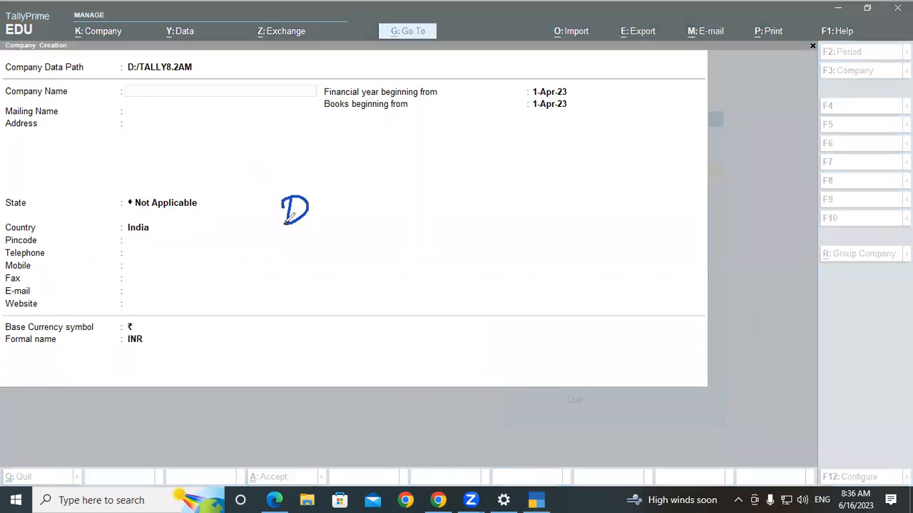
{"action": "left_click", "coordinate": [321, 197]}
{"action": "left_click", "coordinate": [321, 212]}
{"action": "left_click_drag", "start_coordinate": [347, 184], "coordinate": [332, 233]}
{"action": "mouse_move", "coordinate": [359, 189]}
{"action": "left_mouse_down"}
{"action": "mouse_move", "coordinate": [376, 187]}
{"action": "mouse_move", "coordinate": [355, 222]}
{"action": "mouse_move", "coordinate": [389, 183]}
{"action": "mouse_move", "coordinate": [399, 213]}
{"action": "left_mouse_up"}
{"action": "left_click_drag", "start_coordinate": [410, 182], "coordinate": [418, 251]}
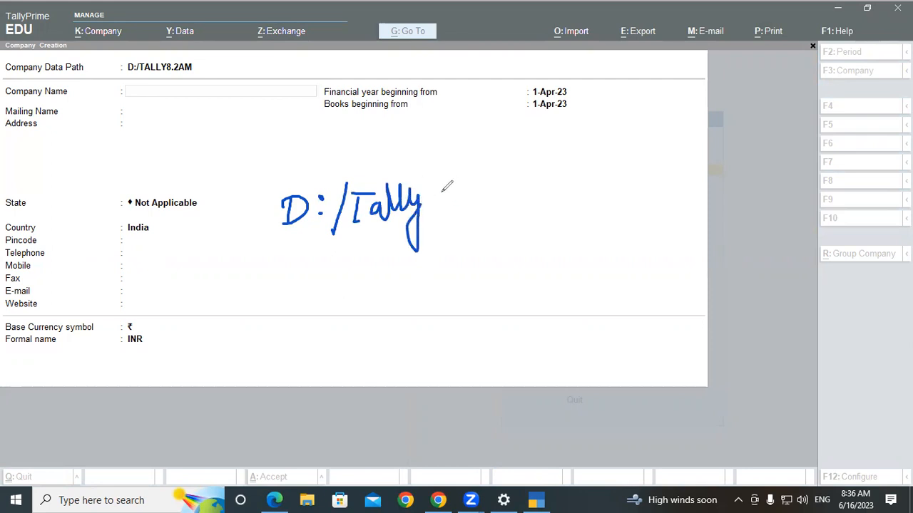
{"action": "mouse_move", "coordinate": [448, 184]}
{"action": "left_mouse_down"}
{"action": "mouse_move", "coordinate": [437, 187]}
{"action": "mouse_move", "coordinate": [457, 193]}
{"action": "mouse_move", "coordinate": [485, 182]}
{"action": "left_mouse_up"}
{"action": "left_click_drag", "start_coordinate": [314, 271], "coordinate": [664, 238]}
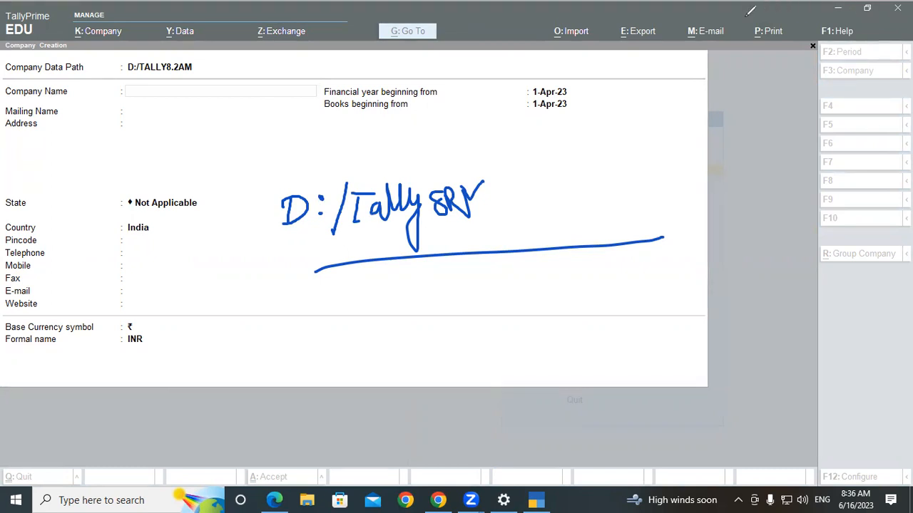
- Erase the annotations, keep D:/TALLY8.2AM as the data path, and switch to Edge
{"action": "left_click", "coordinate": [596, 131]}
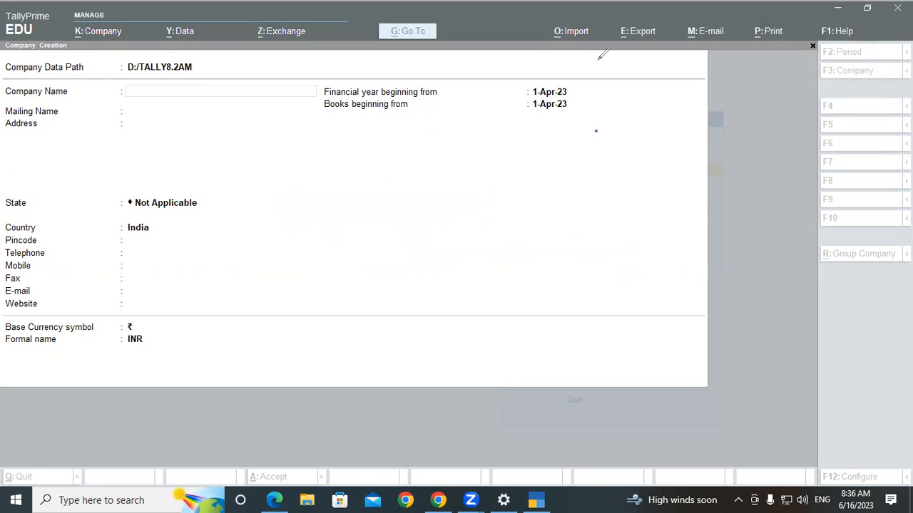
{"action": "left_click", "coordinate": [224, 67]}
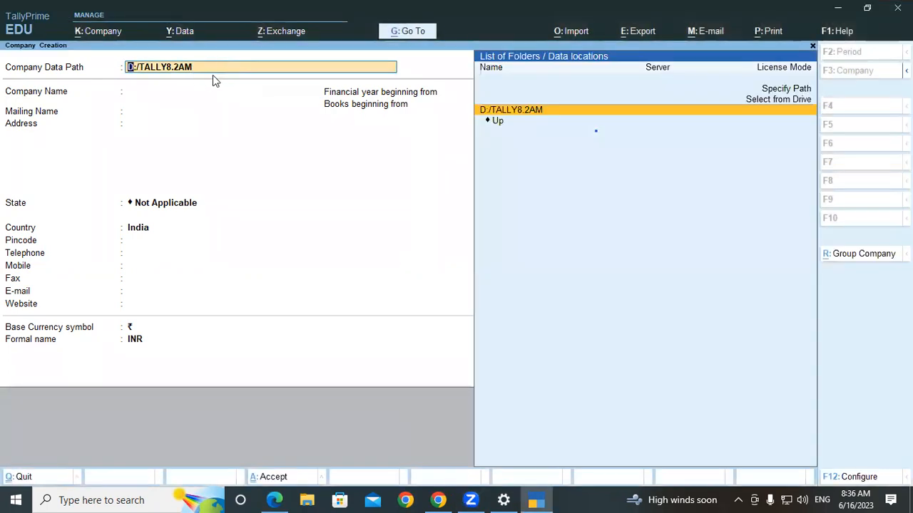
{"action": "key", "text": "Return"}
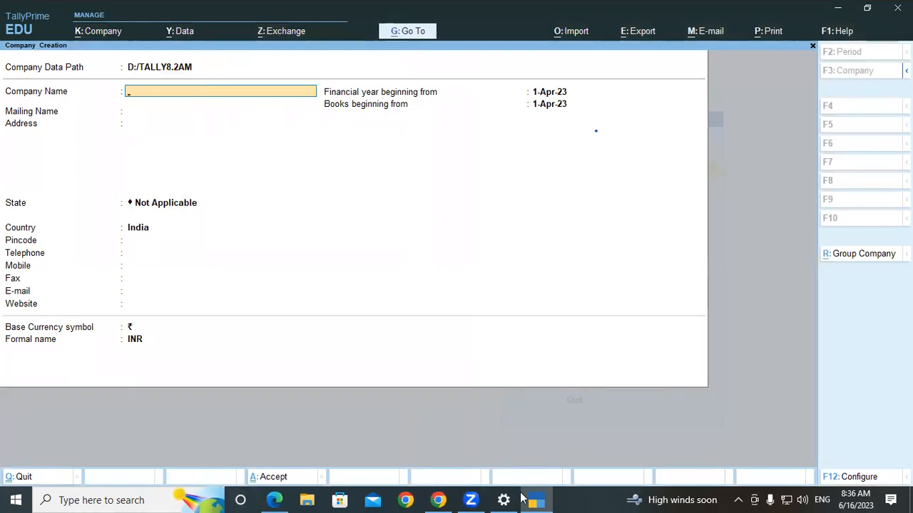
{"action": "left_click", "coordinate": [275, 499]}
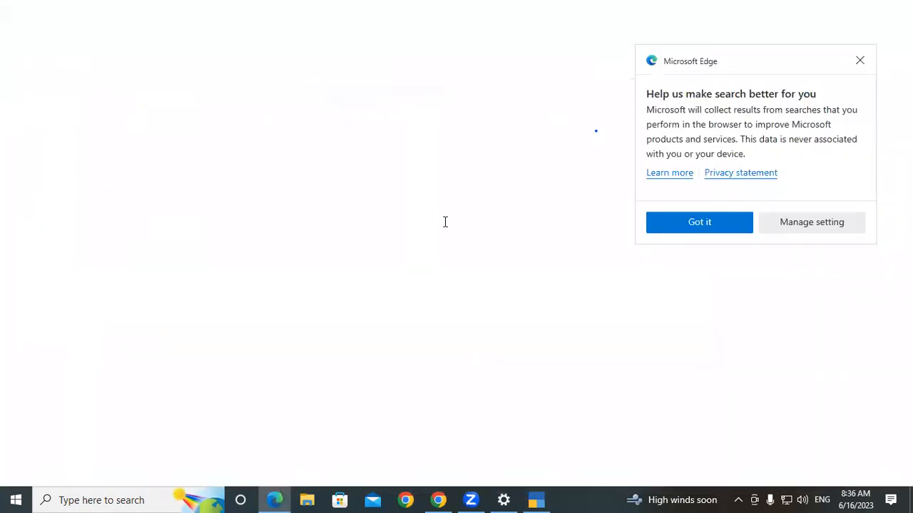
- Dismiss Edge's search popup, view the sample Company Creation screen, then start the company name with 'GAYAT'
{"action": "left_click", "coordinate": [860, 60]}
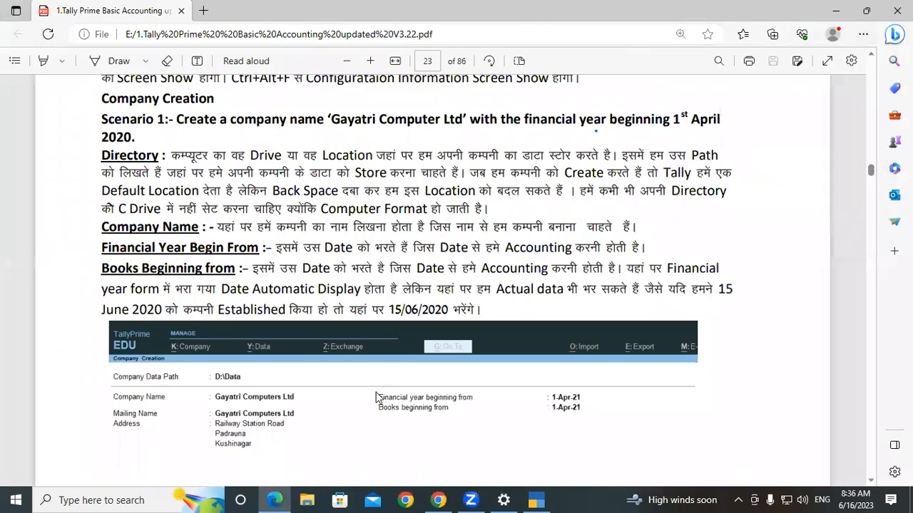
{"action": "scroll", "coordinate": [374, 397], "scroll_direction": "down", "scroll_amount": 3}
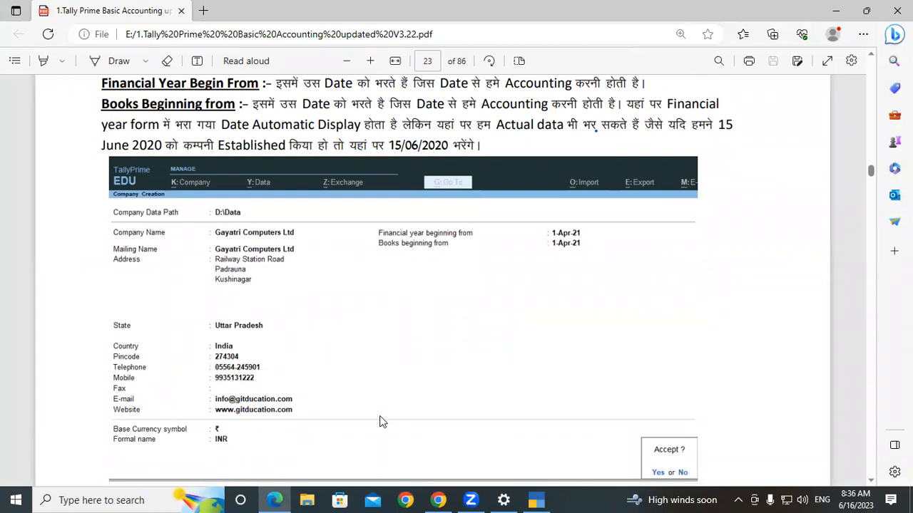
{"action": "key", "text": "alt+Tab"}
{"action": "type", "text": "GAYAT"}
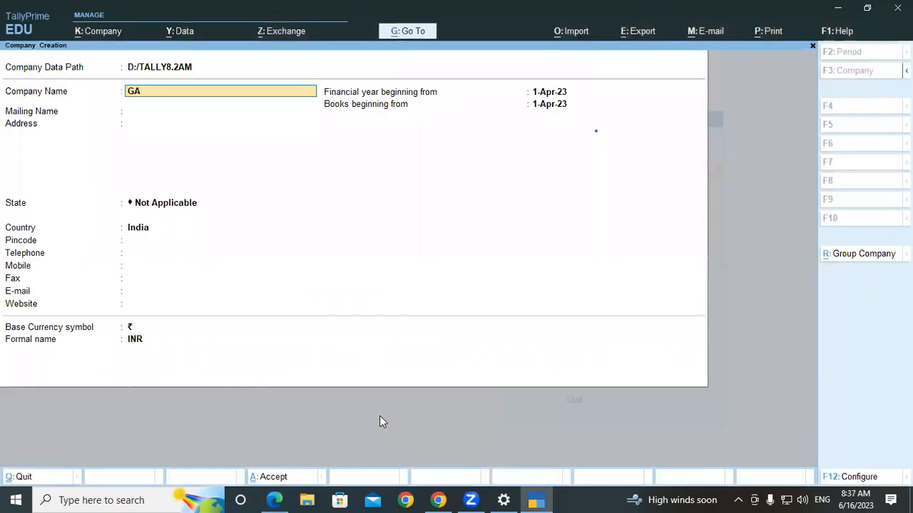
- Complete the company name as GAYATRI COMPUTERS LTD and accept it as the mailing name
{"action": "type", "text": "I"}
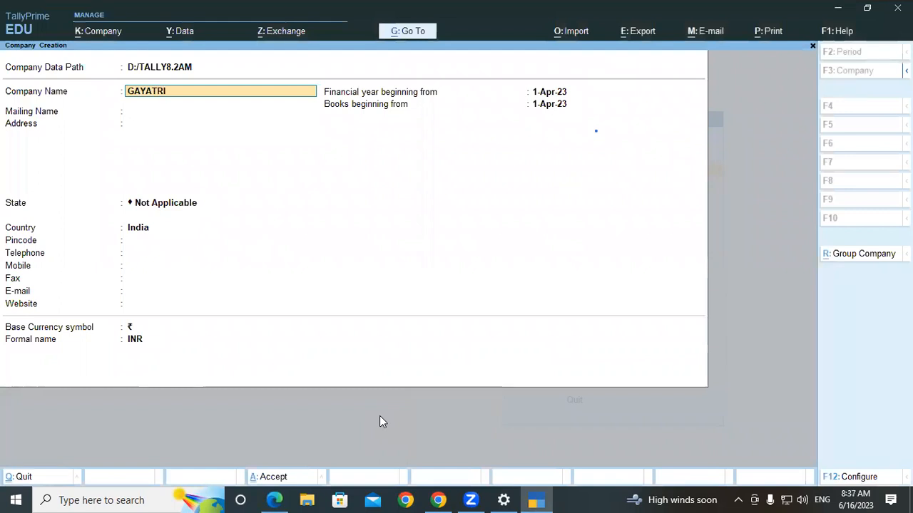
{"action": "type", "text": " COMP"}
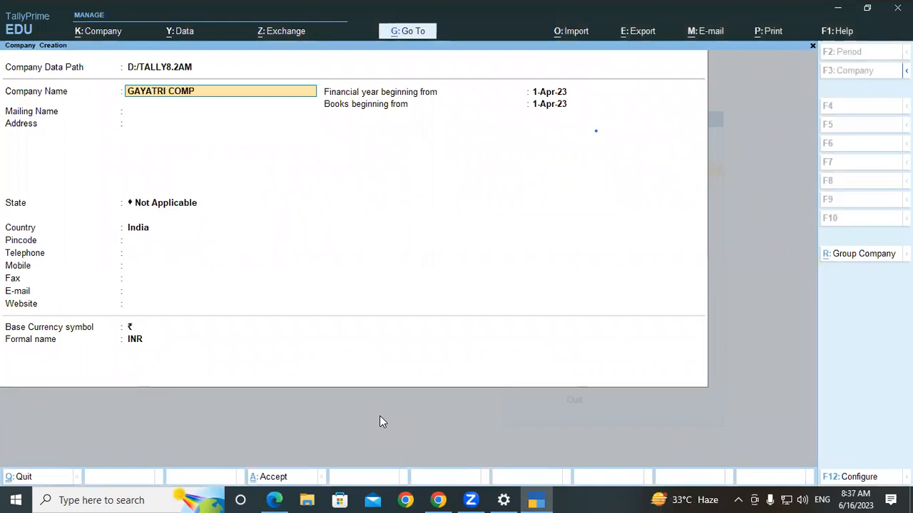
{"action": "type", "text": "UTERS LTD"}
{"action": "key", "text": "Return"}
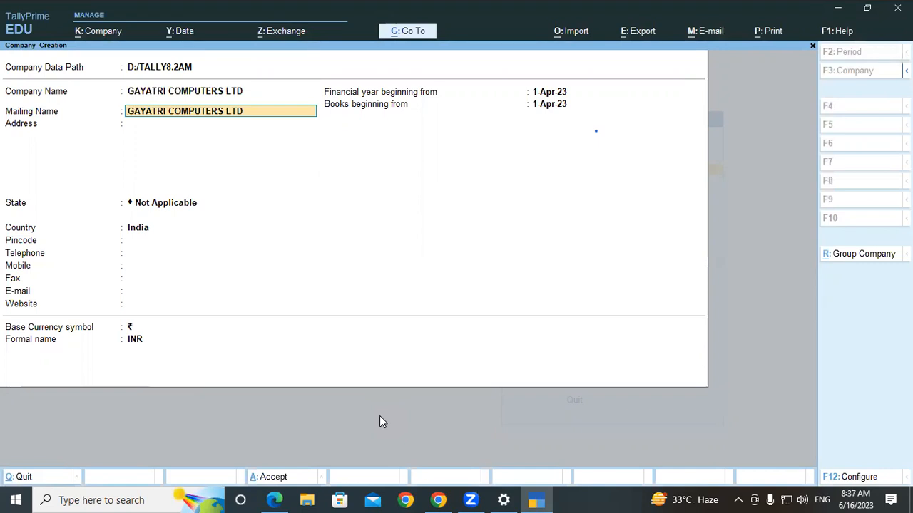
{"action": "key", "text": "Return"}
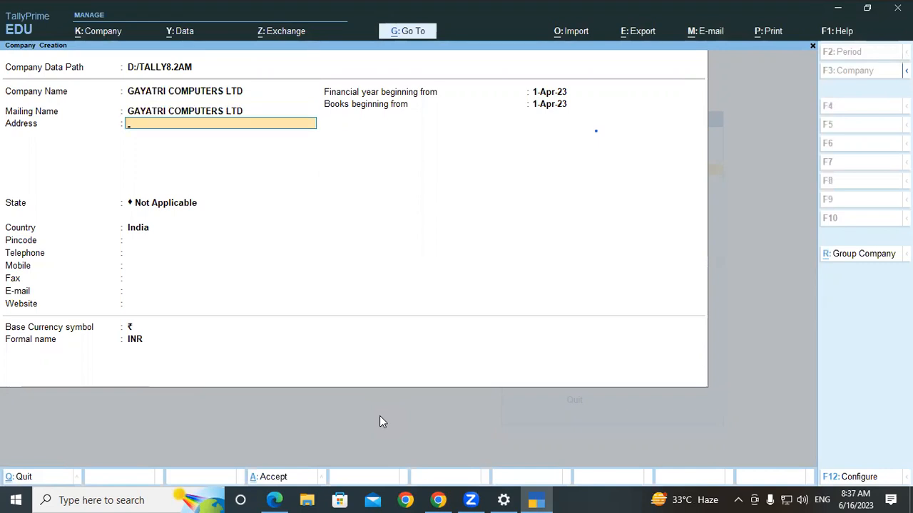
- Enter the company's two-line street address as shown in the reference PDF
{"action": "left_click", "coordinate": [275, 500]}
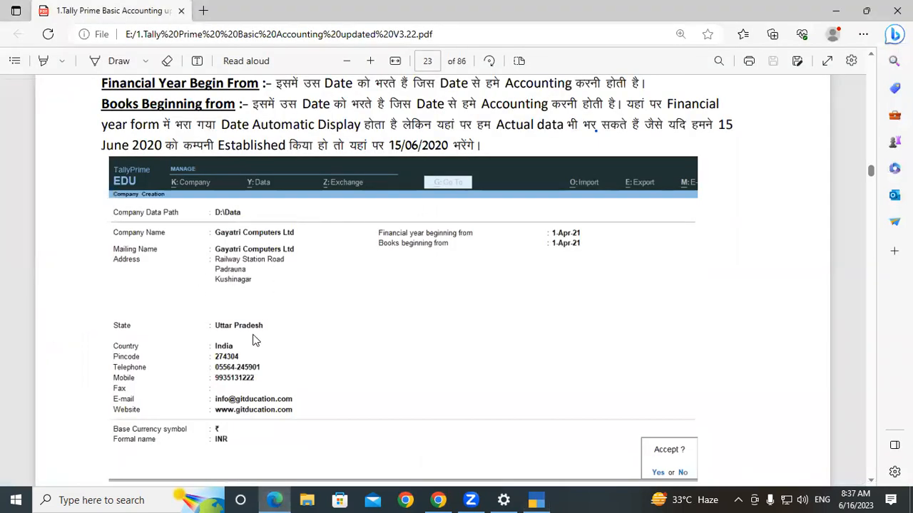
{"action": "left_click", "coordinate": [274, 499]}
{"action": "type", "text": "RAILWAY STATION"}
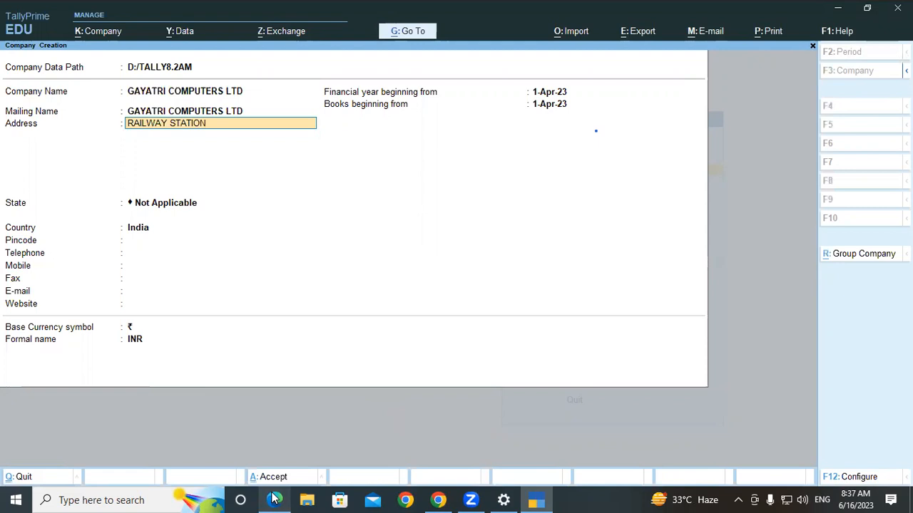
{"action": "type", "text": " ROAD"}
{"action": "key", "text": "Return"}
{"action": "type", "text": "PADRAUNA KUSHINAGAR"}
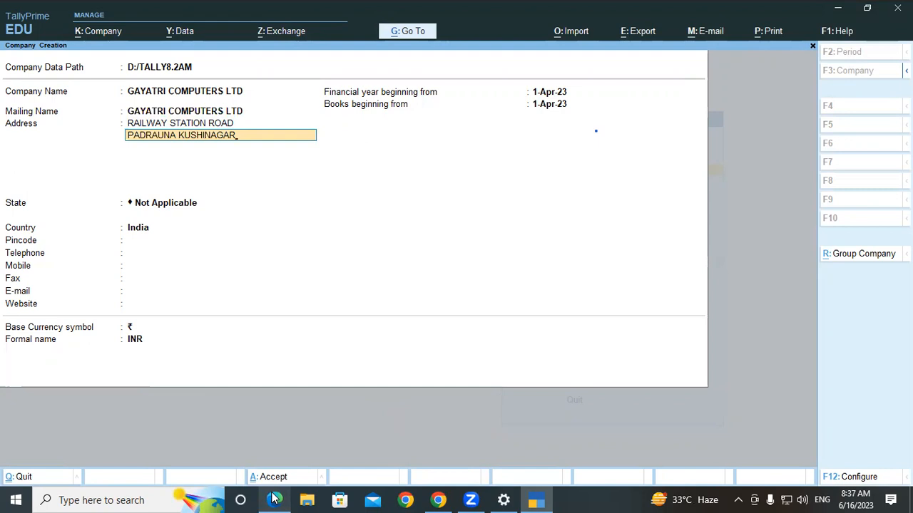
{"action": "key", "text": "Return"}
{"action": "key", "text": "Return"}
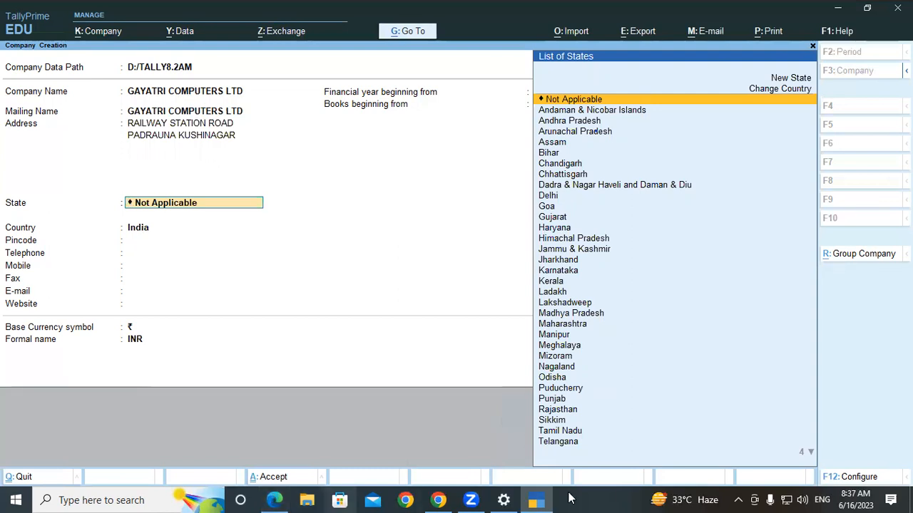
{"action": "left_click_drag", "start_coordinate": [308, 220], "coordinate": [309, 250]}
{"action": "left_click_drag", "start_coordinate": [326, 243], "coordinate": [342, 242]}
{"action": "mouse_move", "coordinate": [360, 189]}
{"action": "left_mouse_down"}
{"action": "mouse_move", "coordinate": [362, 229]}
{"action": "mouse_move", "coordinate": [378, 202]}
{"action": "left_mouse_up"}
{"action": "mouse_move", "coordinate": [371, 222]}
{"action": "left_mouse_down"}
{"action": "mouse_move", "coordinate": [389, 193]}
{"action": "mouse_move", "coordinate": [403, 196]}
{"action": "left_mouse_up"}
{"action": "left_click_drag", "start_coordinate": [421, 187], "coordinate": [428, 211]}
{"action": "mouse_move", "coordinate": [346, 281]}
{"action": "left_mouse_down"}
{"action": "mouse_move", "coordinate": [343, 318]}
{"action": "mouse_move", "coordinate": [354, 280]}
{"action": "left_mouse_up"}
{"action": "left_click_drag", "start_coordinate": [328, 323], "coordinate": [389, 307]}
{"action": "mouse_move", "coordinate": [397, 258]}
{"action": "left_mouse_down"}
{"action": "mouse_move", "coordinate": [392, 302]}
{"action": "mouse_move", "coordinate": [415, 270]}
{"action": "mouse_move", "coordinate": [423, 274]}
{"action": "left_mouse_up"}
{"action": "mouse_move", "coordinate": [427, 258]}
{"action": "left_mouse_down"}
{"action": "mouse_move", "coordinate": [428, 279]}
{"action": "mouse_move", "coordinate": [433, 261]}
{"action": "left_mouse_up"}
{"action": "mouse_move", "coordinate": [437, 187]}
{"action": "left_mouse_down"}
{"action": "mouse_move", "coordinate": [479, 223]}
{"action": "mouse_move", "coordinate": [455, 276]}
{"action": "left_mouse_up"}
{"action": "mouse_move", "coordinate": [551, 168]}
{"action": "left_mouse_down"}
{"action": "mouse_move", "coordinate": [549, 218]}
{"action": "mouse_move", "coordinate": [536, 222]}
{"action": "left_mouse_up"}
{"action": "left_click_drag", "start_coordinate": [582, 148], "coordinate": [583, 212]}
{"action": "mouse_move", "coordinate": [539, 189]}
{"action": "left_mouse_down"}
{"action": "mouse_move", "coordinate": [618, 180]}
{"action": "mouse_move", "coordinate": [627, 200]}
{"action": "left_mouse_up"}
{"action": "left_click_drag", "start_coordinate": [633, 143], "coordinate": [639, 202]}
{"action": "mouse_move", "coordinate": [623, 173]}
{"action": "left_mouse_down"}
{"action": "mouse_move", "coordinate": [652, 161]}
{"action": "mouse_move", "coordinate": [667, 189]}
{"action": "left_mouse_up"}
{"action": "left_click_drag", "start_coordinate": [541, 258], "coordinate": [717, 200]}
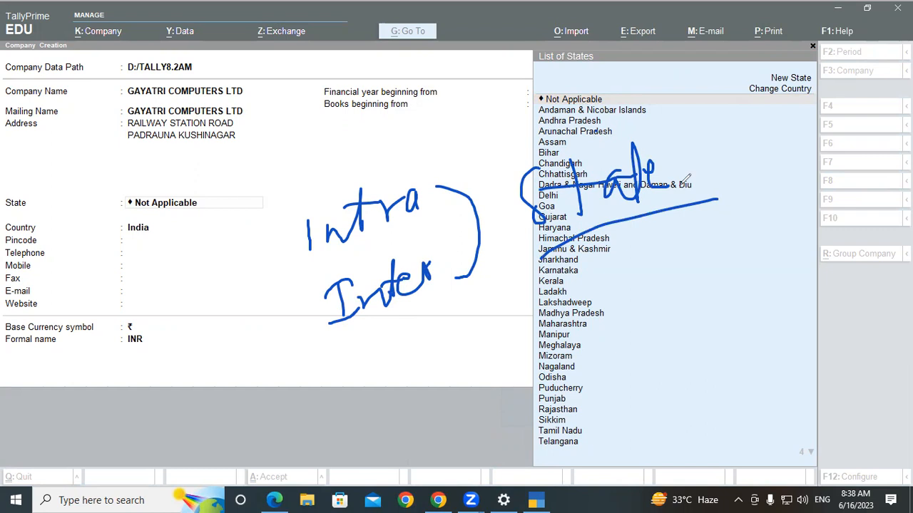
{"action": "left_click", "coordinate": [720, 6]}
{"action": "left_click", "coordinate": [711, 8]}
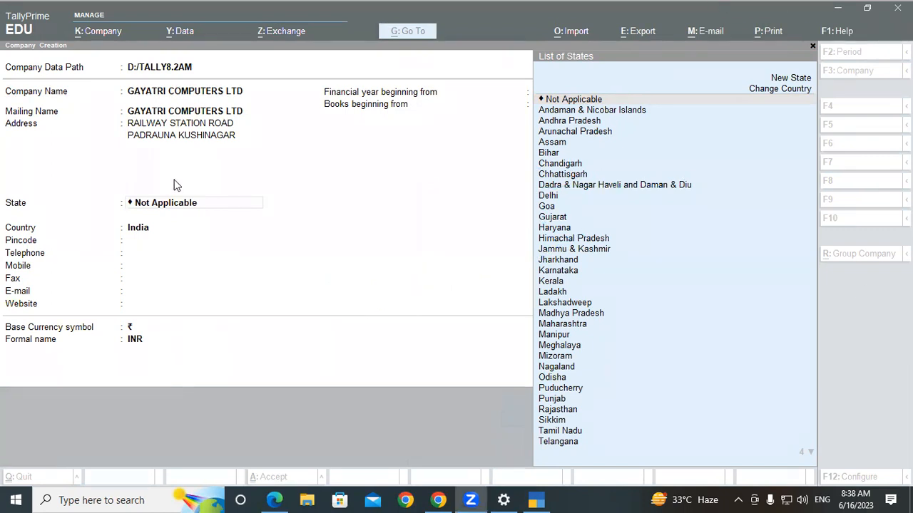
{"action": "left_click", "coordinate": [165, 206]}
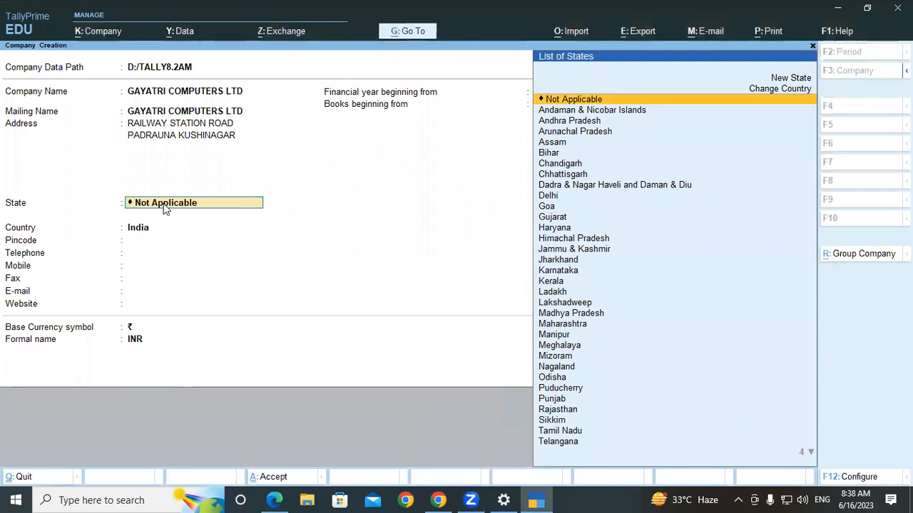
- Set the company State to Uttar Pradesh and enter its pincode
{"action": "type", "text": "UTT"}
{"action": "key", "text": "Down"}
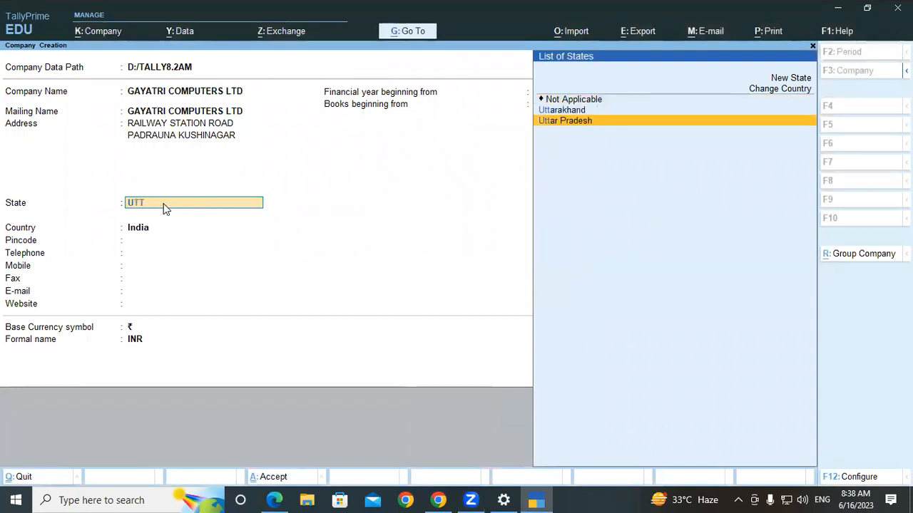
{"action": "key", "text": "Return"}
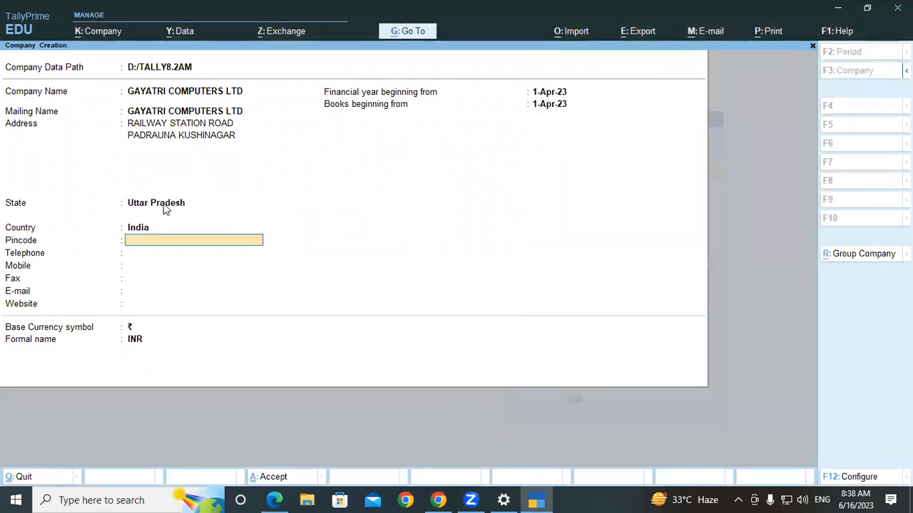
{"action": "type", "text": "274304"}
{"action": "key", "text": "Return"}
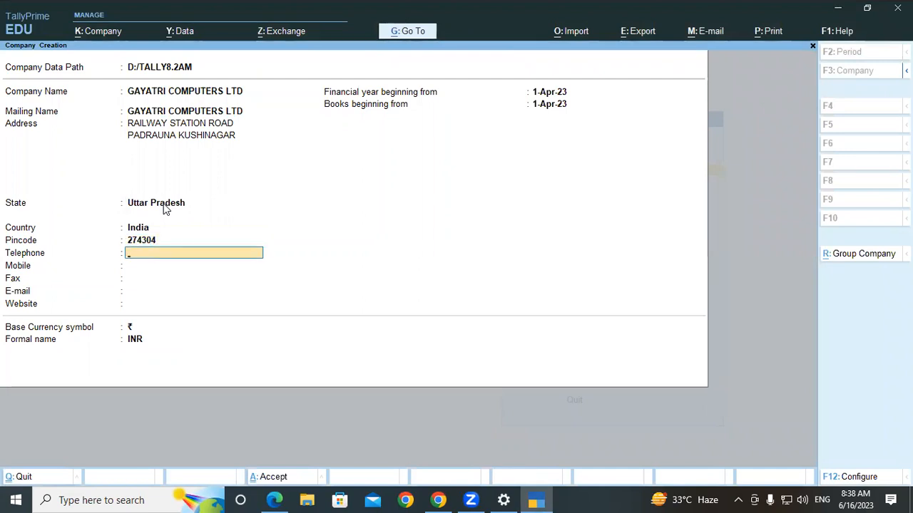
- Leave Telephone blank and enter the mobile number, then correct it to a different number
{"action": "key", "text": "Return"}
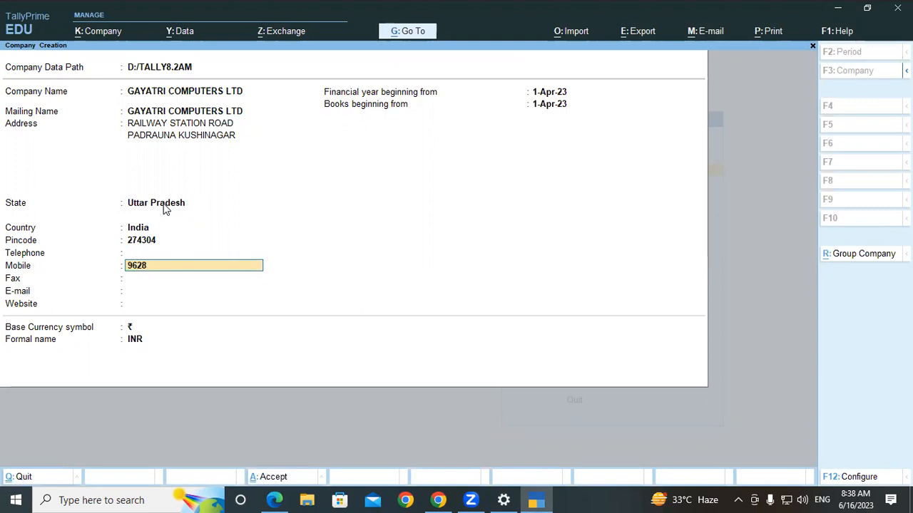
{"action": "key", "text": "Return"}
{"action": "key", "text": "Return"}
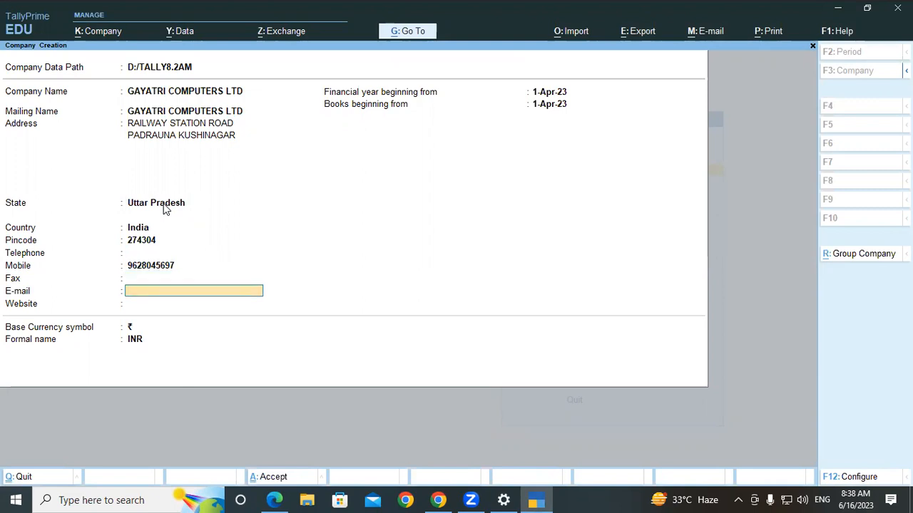
{"action": "key", "text": "Up"}
{"action": "key", "text": "Up"}
{"action": "key", "text": "Return"}
{"action": "key", "text": "Return"}
{"action": "left_click", "coordinate": [275, 500]}
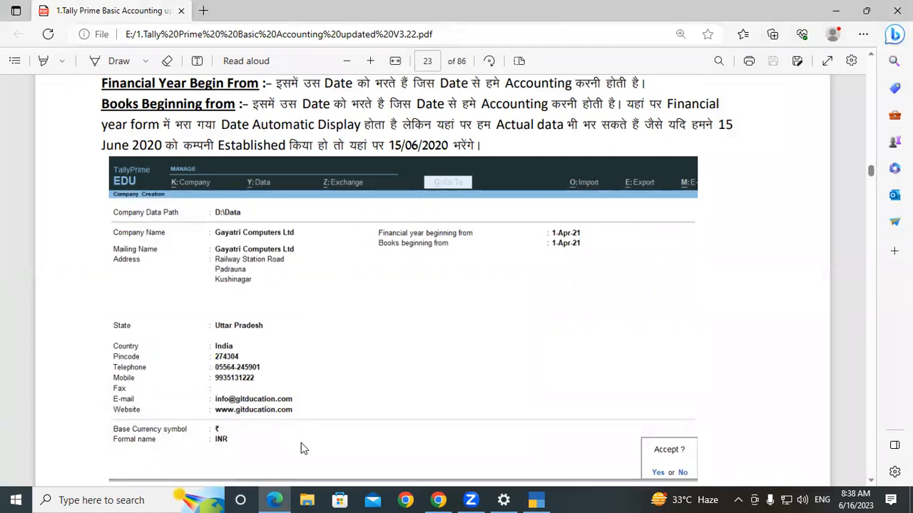
{"action": "left_click", "coordinate": [536, 499]}
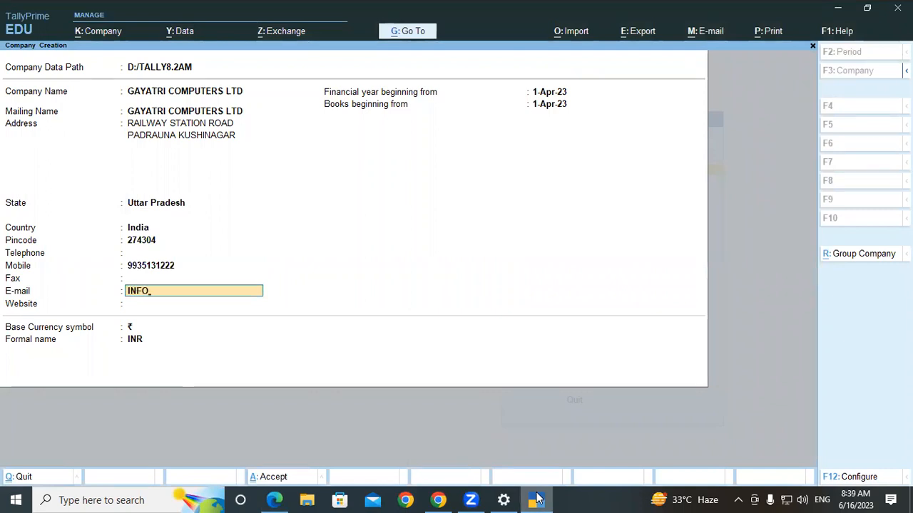
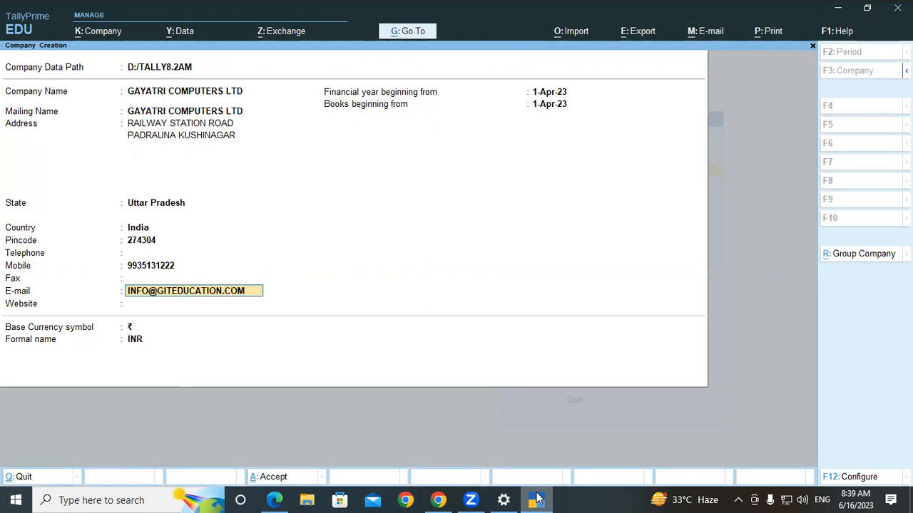
{"action": "key", "text": "Return"}
{"action": "type", "text": "WWW.GITE"}
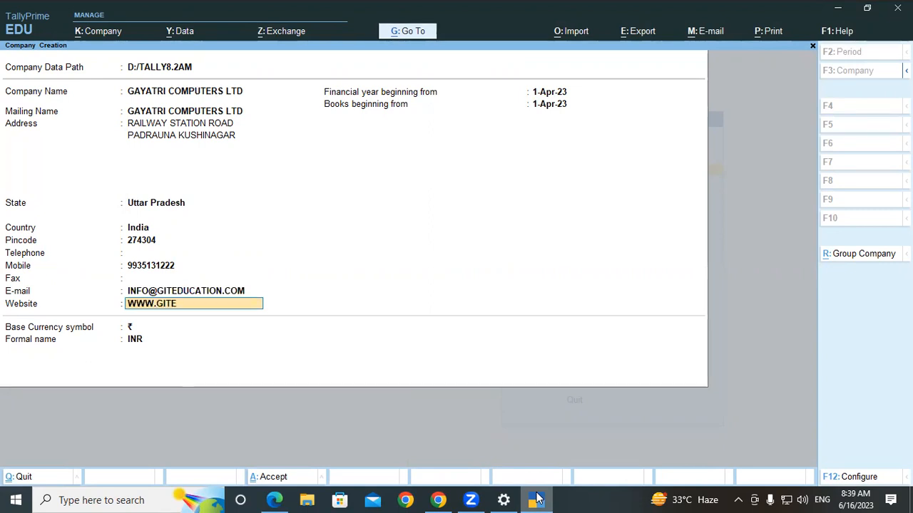
{"action": "type", "text": "DUCATION.COM"}
{"action": "key", "text": "Return"}
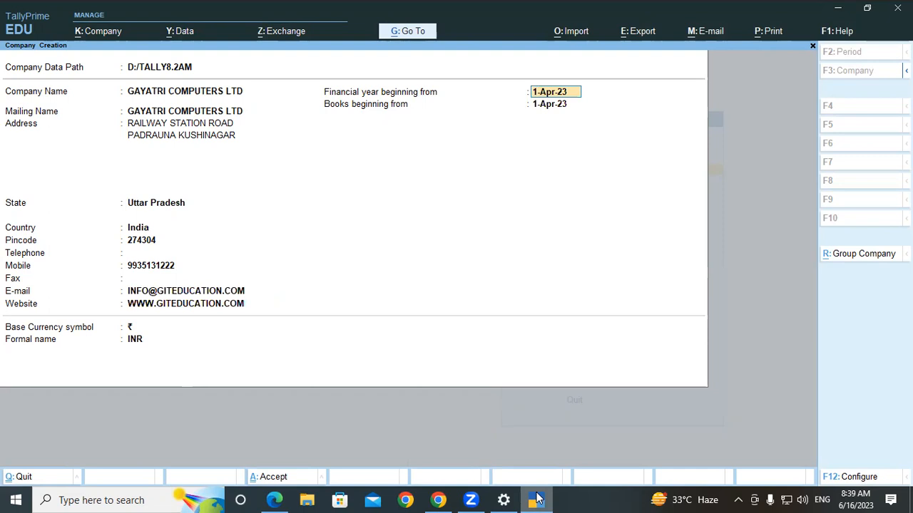
- Handwrite a '1 Apr' financial-year note over the form and underline it
{"action": "left_click", "coordinate": [617, 425]}
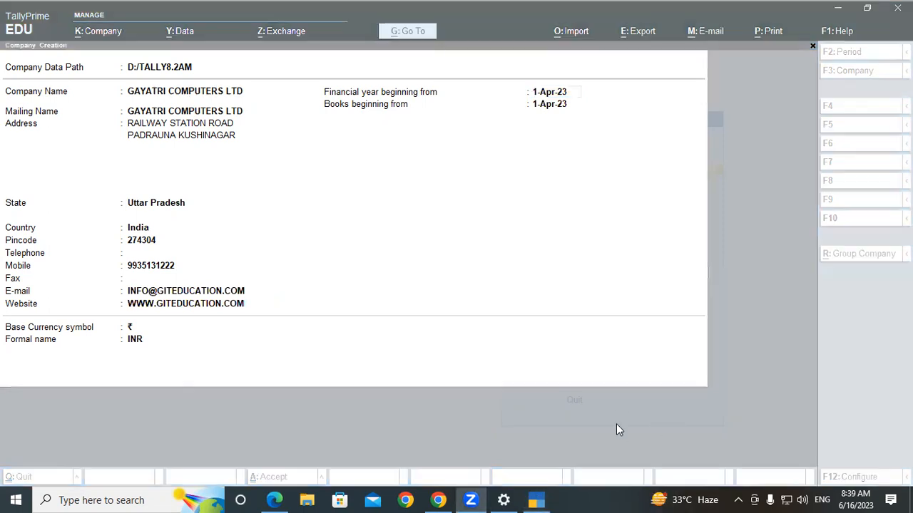
{"action": "left_click_drag", "start_coordinate": [410, 251], "coordinate": [416, 279]}
{"action": "mouse_move", "coordinate": [441, 236]}
{"action": "left_mouse_down"}
{"action": "mouse_move", "coordinate": [443, 265]}
{"action": "mouse_move", "coordinate": [458, 253]}
{"action": "mouse_move", "coordinate": [492, 257]}
{"action": "left_mouse_up"}
{"action": "left_click_drag", "start_coordinate": [476, 213], "coordinate": [478, 227]}
{"action": "mouse_move", "coordinate": [497, 207]}
{"action": "left_mouse_down"}
{"action": "mouse_move", "coordinate": [562, 199]}
{"action": "mouse_move", "coordinate": [688, 114]}
{"action": "mouse_move", "coordinate": [706, 118]}
{"action": "mouse_move", "coordinate": [726, 85]}
{"action": "mouse_move", "coordinate": [750, 98]}
{"action": "mouse_move", "coordinate": [776, 88]}
{"action": "left_mouse_up"}
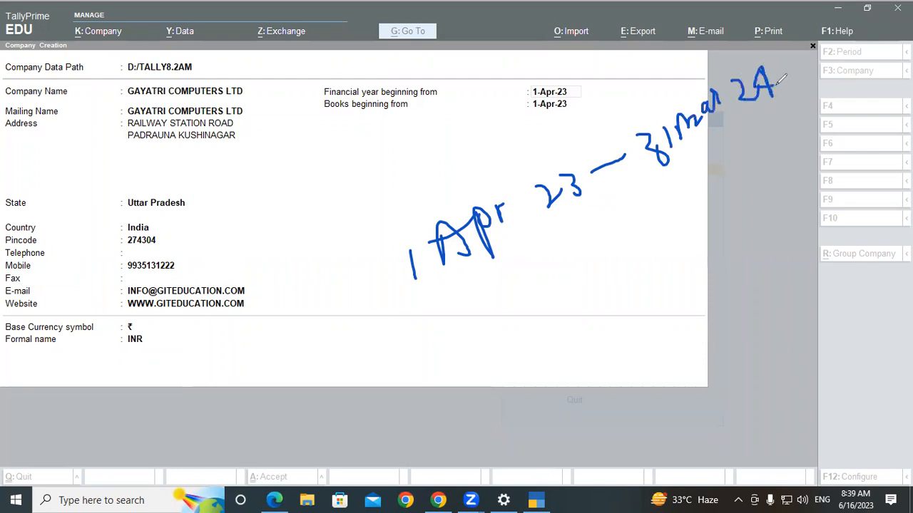
{"action": "left_click_drag", "start_coordinate": [425, 328], "coordinate": [608, 224]}
{"action": "left_click_drag", "start_coordinate": [670, 194], "coordinate": [829, 148]}
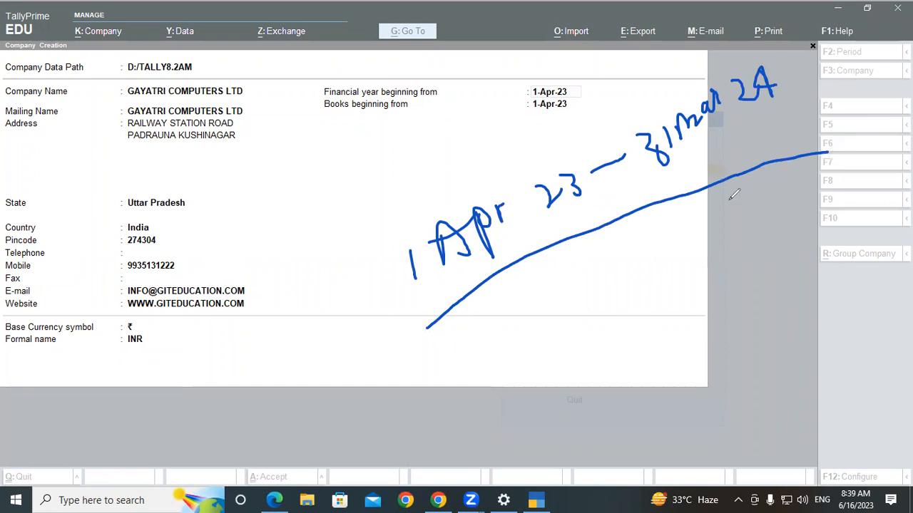
- Write '1 Apr' again, tick the financial-year period, then erase all annotations
{"action": "left_click_drag", "start_coordinate": [214, 109], "coordinate": [218, 147]}
{"action": "left_click_drag", "start_coordinate": [249, 94], "coordinate": [284, 139]}
{"action": "left_click_drag", "start_coordinate": [237, 122], "coordinate": [276, 112]}
{"action": "left_click_drag", "start_coordinate": [285, 98], "coordinate": [305, 145]}
{"action": "mouse_move", "coordinate": [288, 98]}
{"action": "left_mouse_down"}
{"action": "mouse_move", "coordinate": [299, 119]}
{"action": "mouse_move", "coordinate": [332, 106]}
{"action": "left_mouse_up"}
{"action": "left_click_drag", "start_coordinate": [325, 117], "coordinate": [406, 89]}
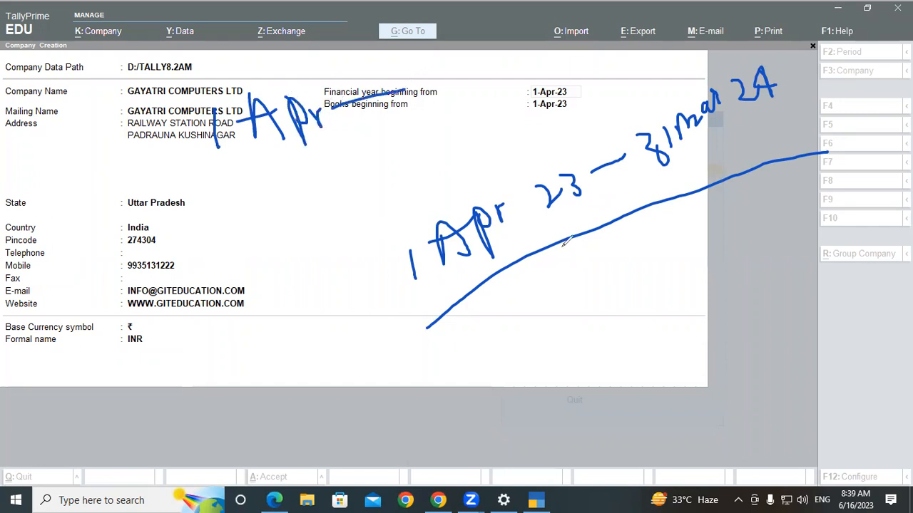
{"action": "left_click_drag", "start_coordinate": [561, 247], "coordinate": [618, 189]}
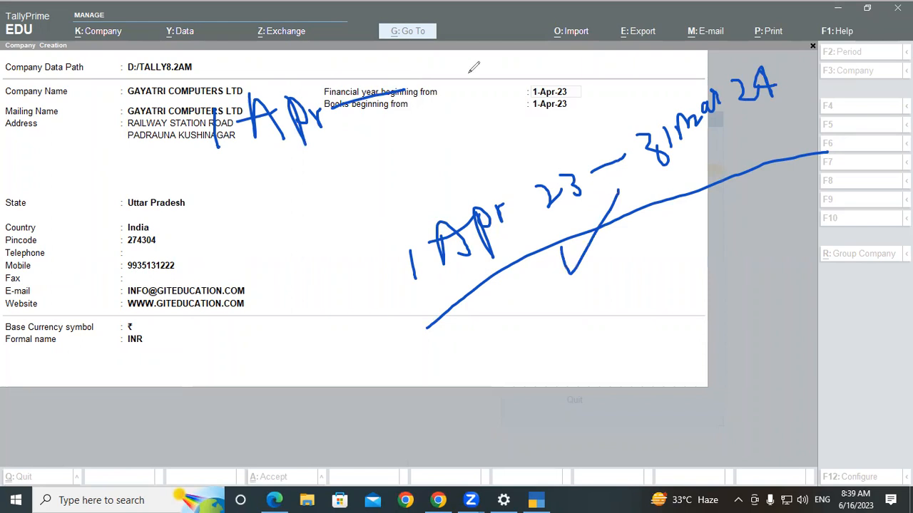
{"action": "left_click", "coordinate": [468, 73]}
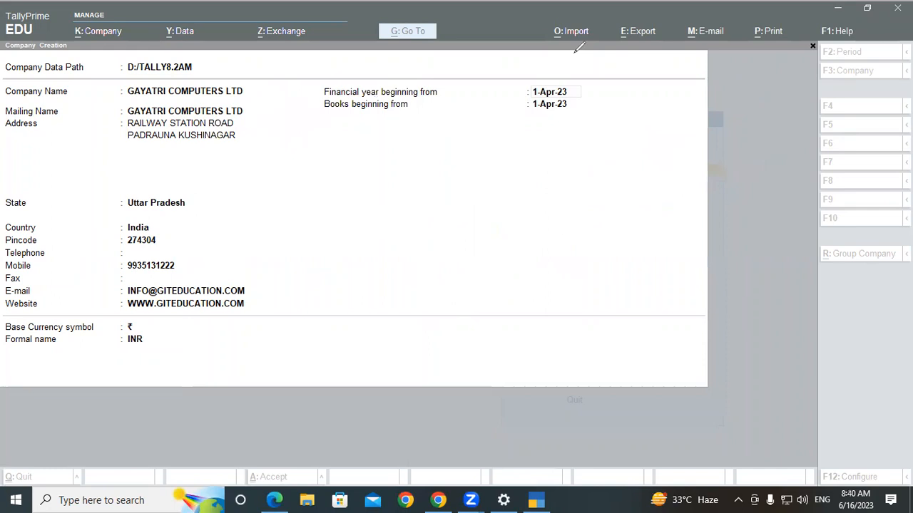
- Keep the 1-Apr-23 start dates and the ₹ currency symbol, reaching the Accept prompt
{"action": "left_click", "coordinate": [576, 94]}
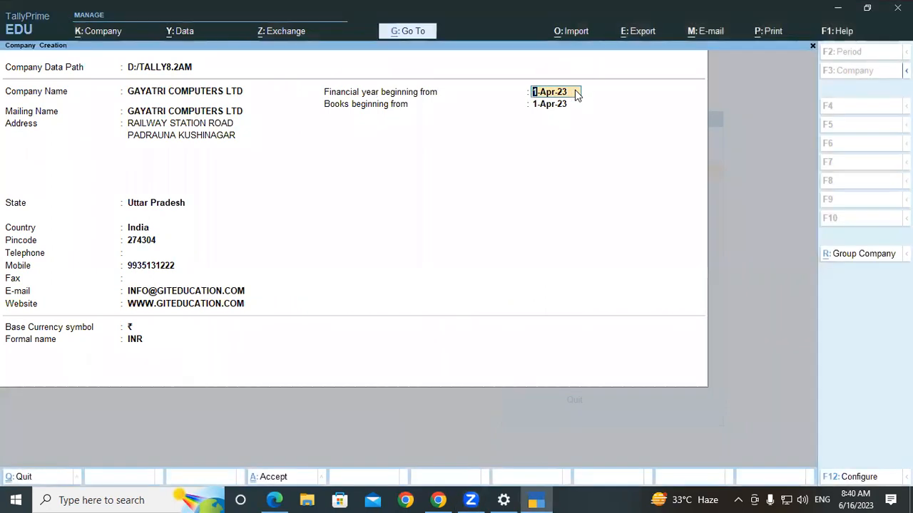
{"action": "key", "text": "Return"}
{"action": "key", "text": "Return"}
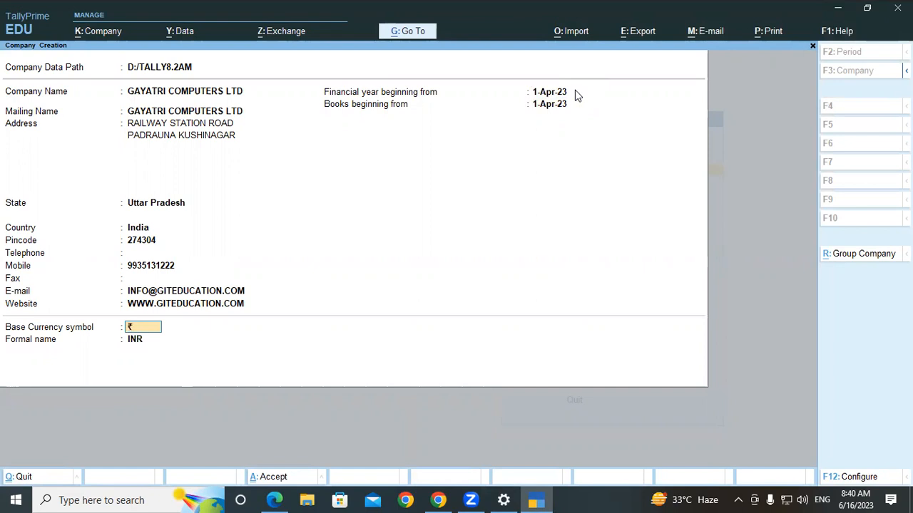
{"action": "key", "text": "Return"}
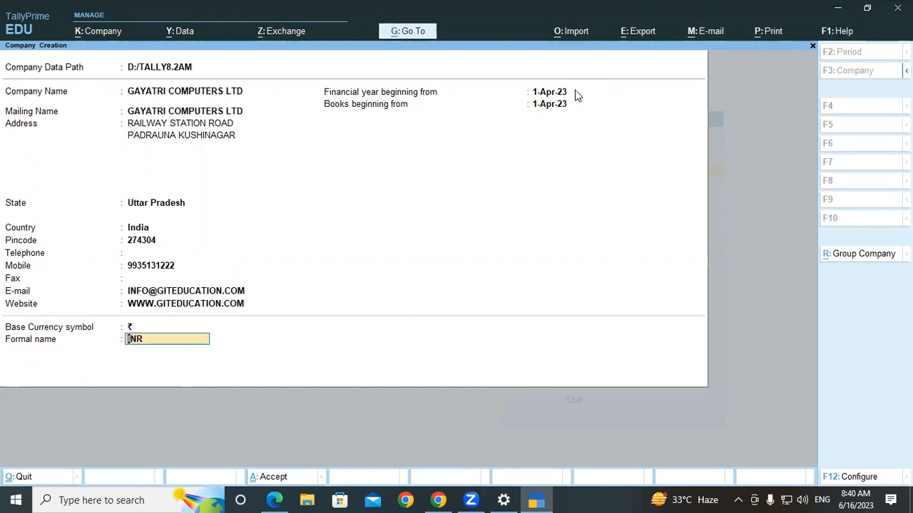
{"action": "key", "text": "Return"}
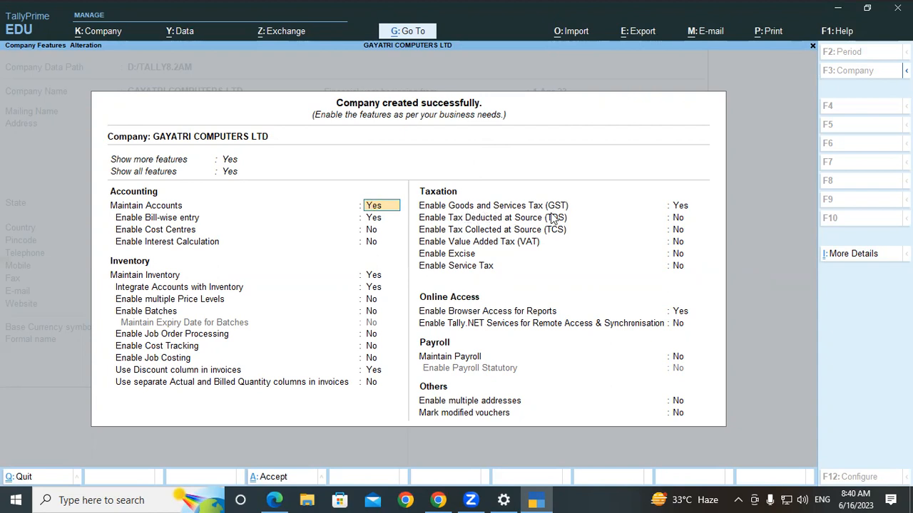
- Accept the company, keep accounts and inventory features, and enable GST to open GST Details
{"action": "key", "text": "Return"}
{"action": "key", "text": "Return"}
{"action": "key", "text": "Return"}
{"action": "key", "text": "Return"}
{"action": "key", "text": "Return"}
{"action": "key", "text": "Return"}
{"action": "key", "text": "Return"}
{"action": "key", "text": "Return"}
{"action": "key", "text": "Return"}
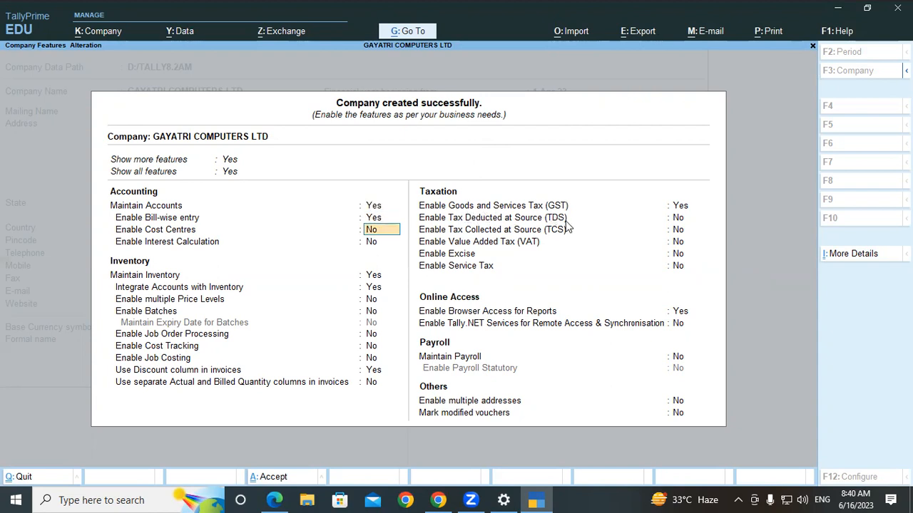
{"action": "key", "text": "Return"}
{"action": "key", "text": "Return"}
{"action": "key", "text": "Return"}
{"action": "key", "text": "Return"}
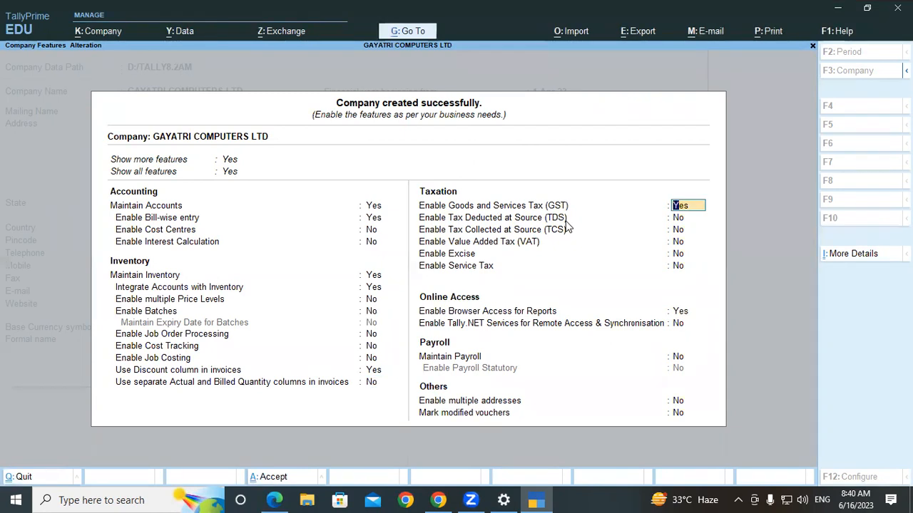
{"action": "key", "text": "Return"}
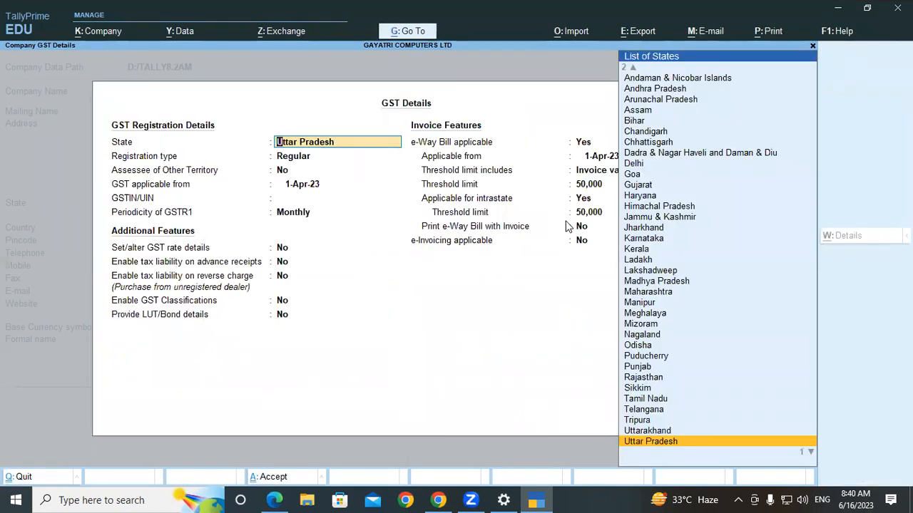
- Confirm Uttar Pradesh as the company's GST state
{"action": "key", "text": "Return"}
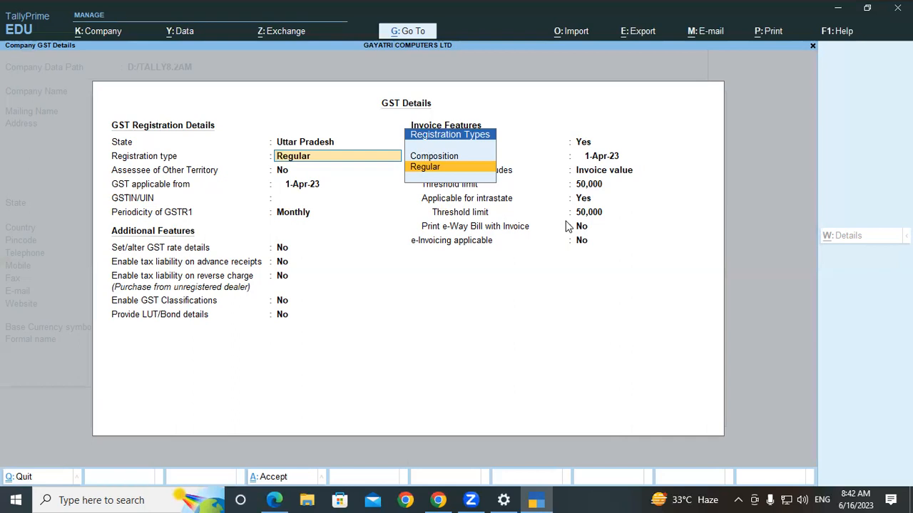
- Keep Regular registration and No for Assessee of Other Territory, then enter the company's GSTIN
{"action": "key", "text": "Return"}
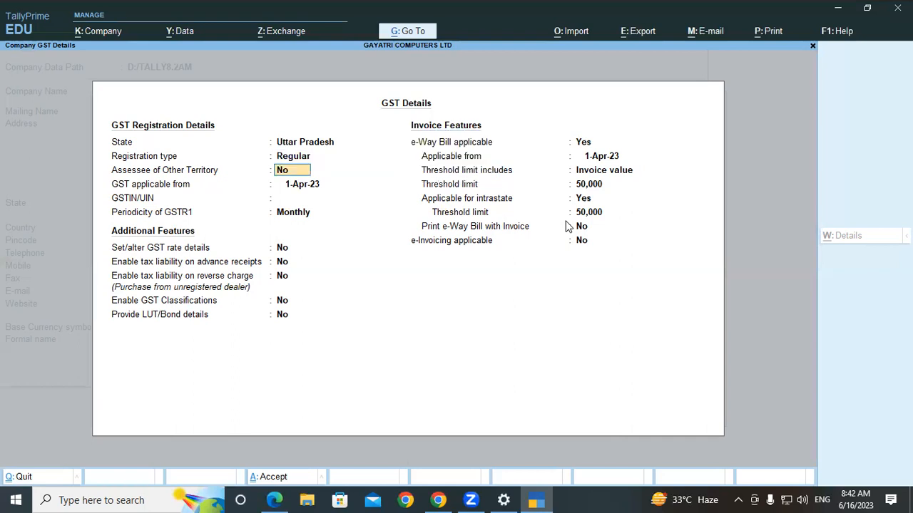
{"action": "key", "text": "Return"}
{"action": "key", "text": "Return"}
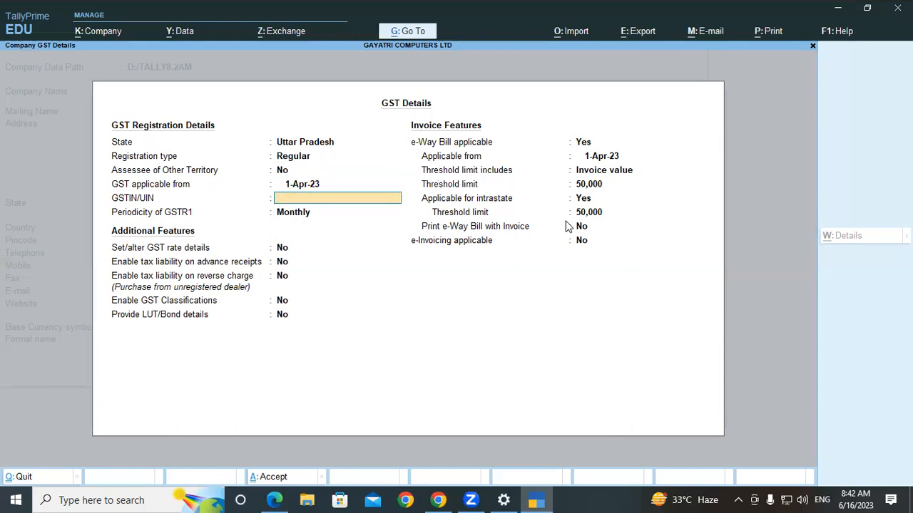
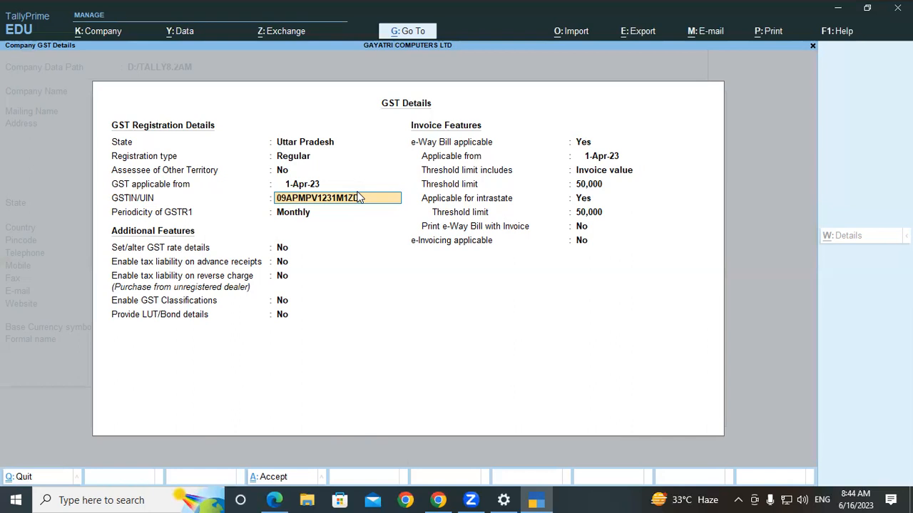
- Keep Monthly GSTR1 and default e-Way Bill settings, save GST details, and accept Company Features
{"action": "key", "text": "Return"}
{"action": "key", "text": "Return"}
{"action": "key", "text": "Return"}
{"action": "key", "text": "Return"}
{"action": "key", "text": "Return"}
{"action": "key", "text": "Return"}
{"action": "key", "text": "Return"}
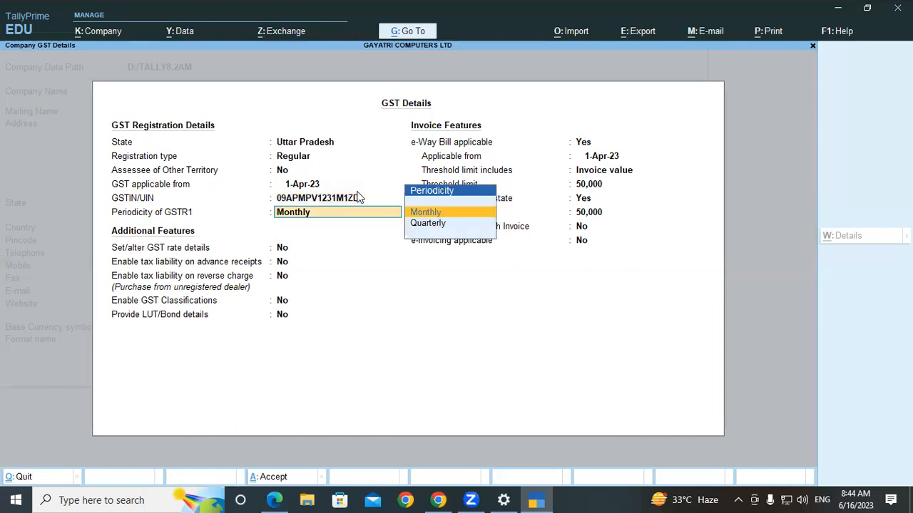
{"action": "key", "text": "Return"}
{"action": "key", "text": "Return"}
{"action": "key", "text": "Return"}
{"action": "key", "text": "Return"}
{"action": "key", "text": "Return"}
{"action": "key", "text": "Return"}
{"action": "key", "text": "Return"}
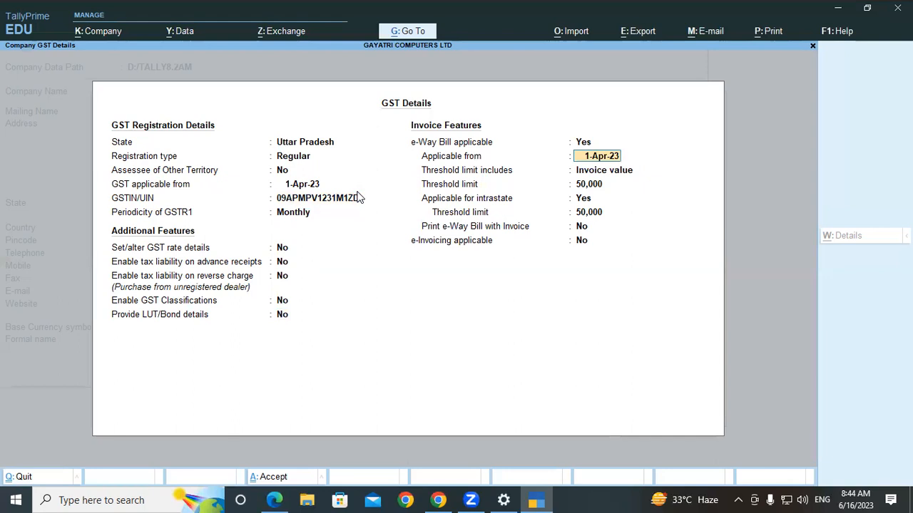
{"action": "key", "text": "Return"}
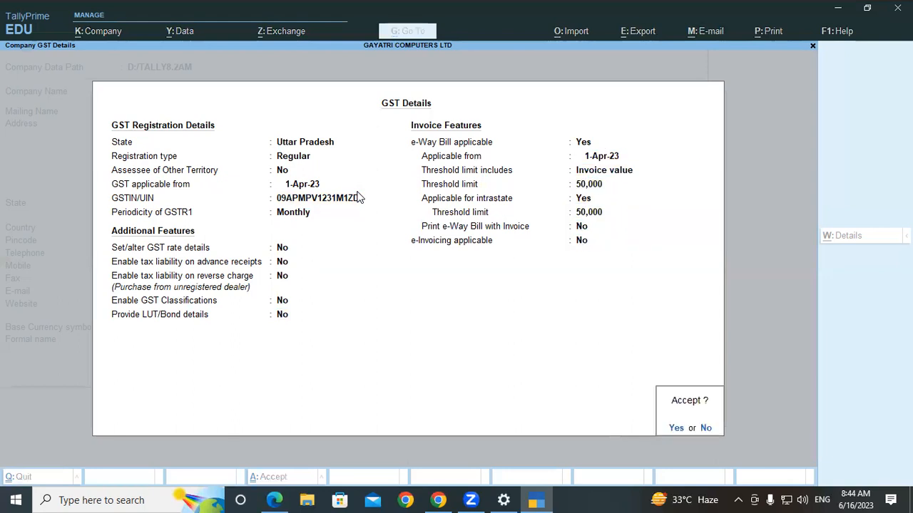
{"action": "key", "text": "Return"}
{"action": "key", "text": "Return"}
{"action": "key", "text": "Return"}
{"action": "key", "text": "Return"}
{"action": "key", "text": "Return"}
{"action": "key", "text": "Return"}
{"action": "key", "text": "Return"}
{"action": "key", "text": "Return"}
{"action": "key", "text": "Return"}
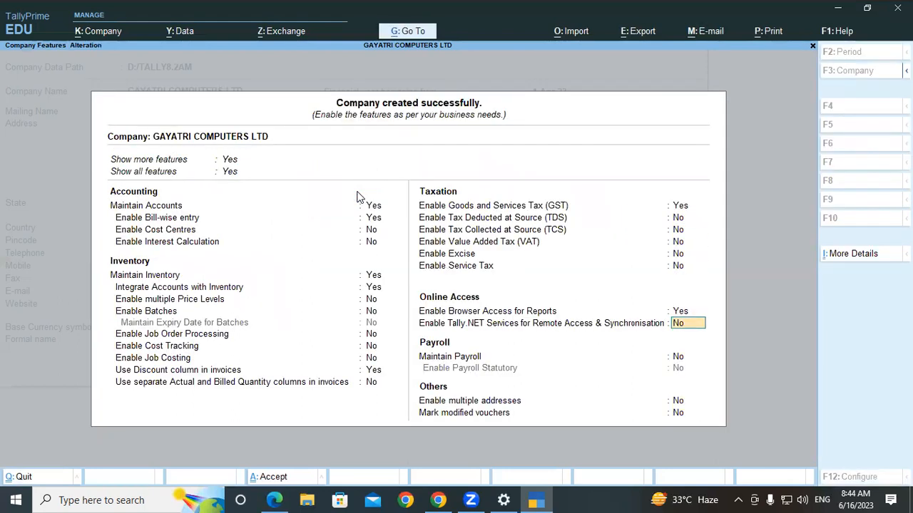
{"action": "key", "text": "Return"}
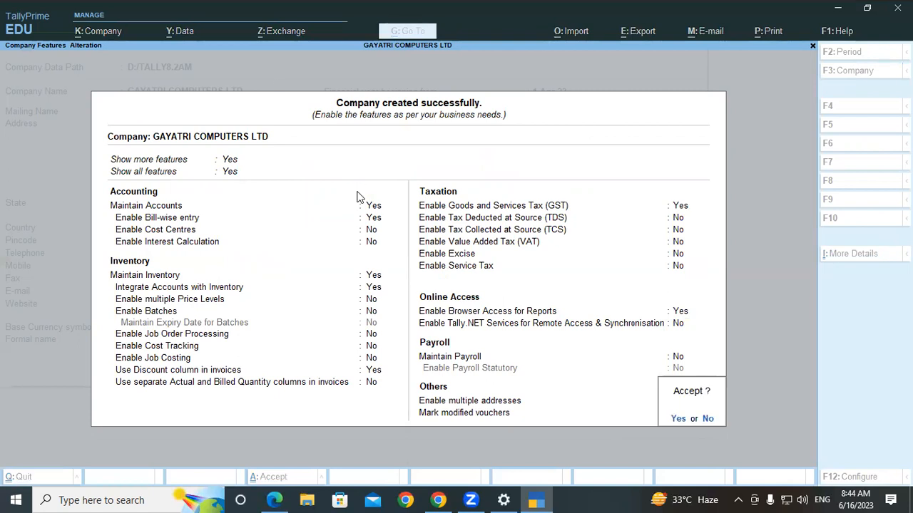
{"action": "key", "text": "Return"}
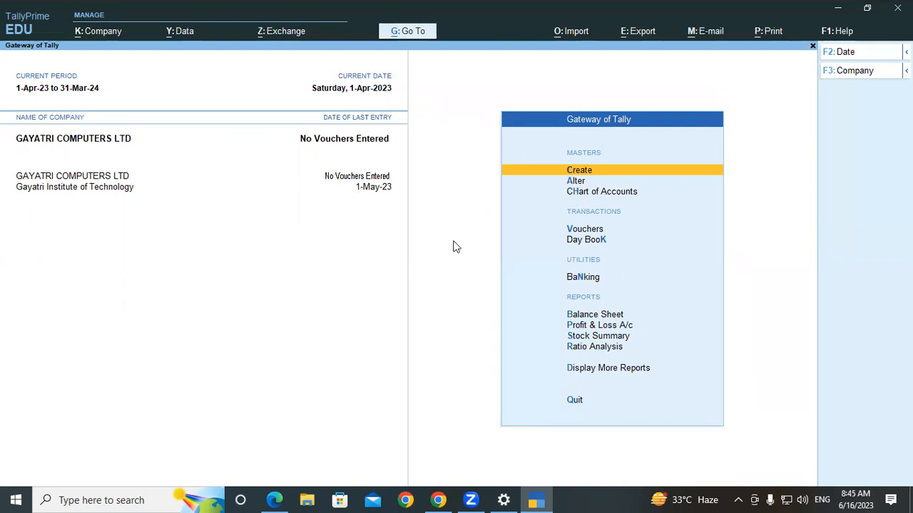
- Open GAYATRI COMPUTERS LTD via Company > Alter to review it, then quit without changes
{"action": "left_click", "coordinate": [99, 33]}
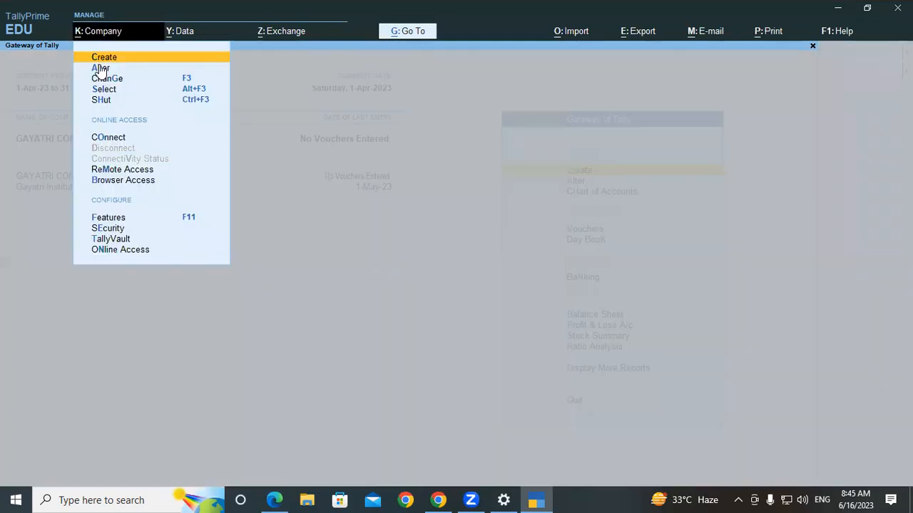
{"action": "left_click", "coordinate": [100, 69]}
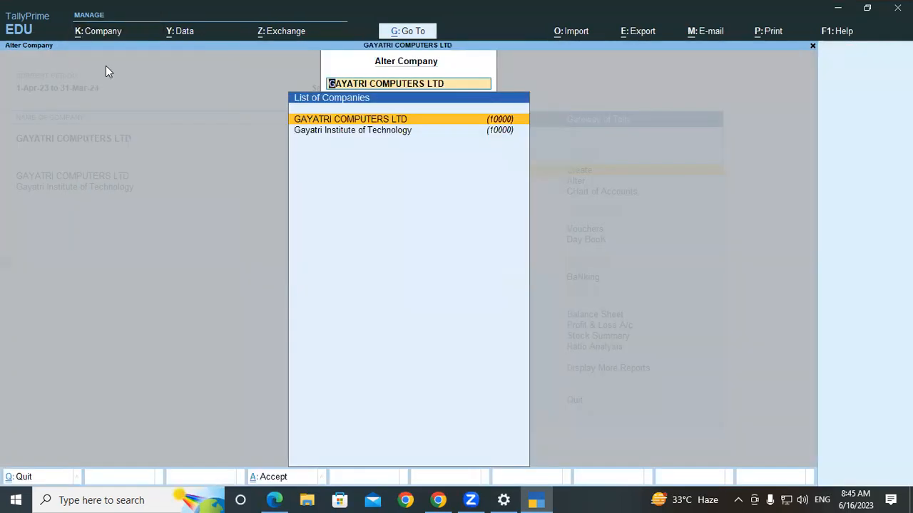
{"action": "key", "text": "Return"}
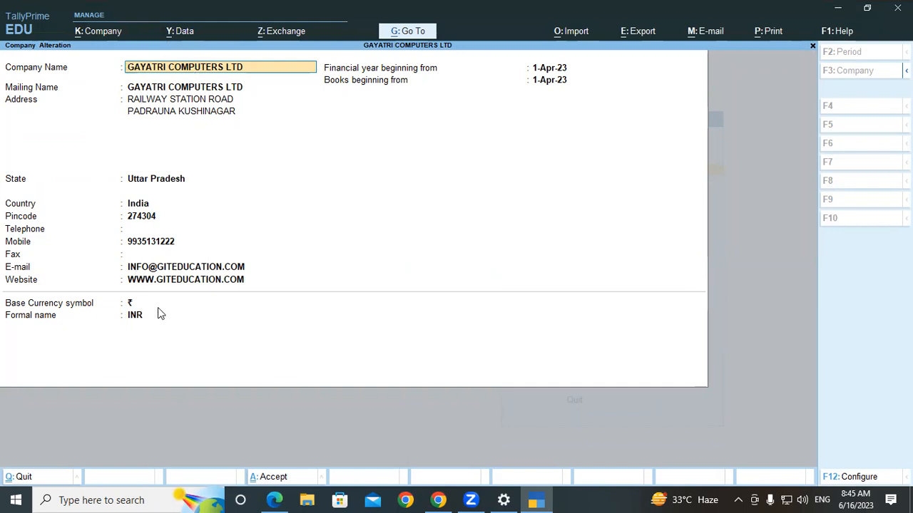
{"action": "key", "text": "ctrl"}
{"action": "key", "text": "ctrl+q"}
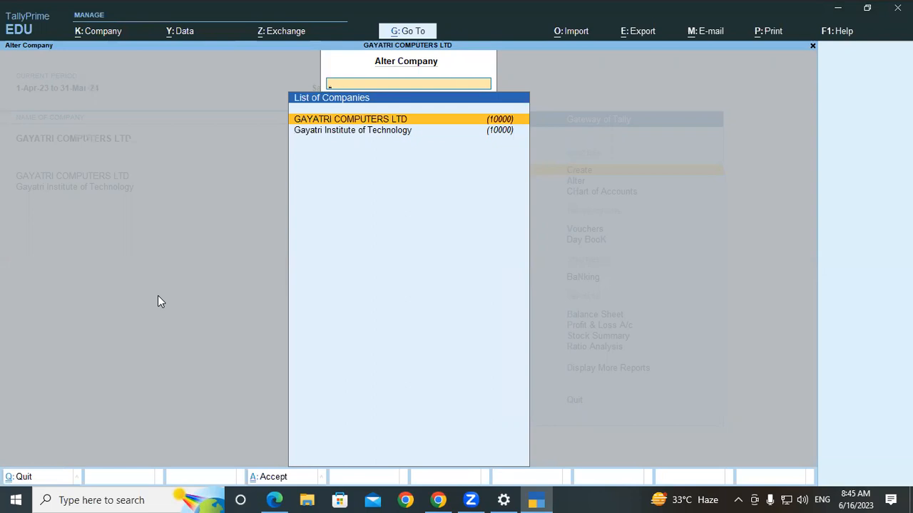
- Close the Alter Company list to return to Gateway of Tally
{"action": "key", "text": "Escape"}
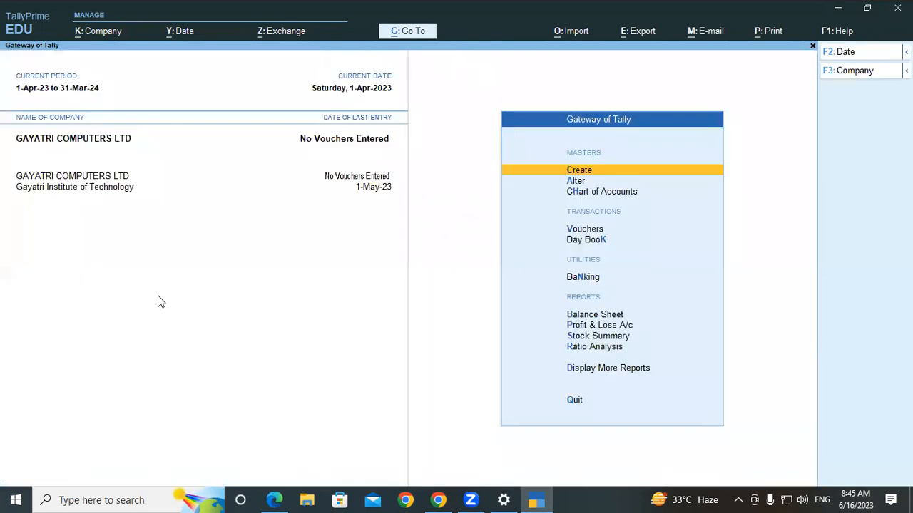